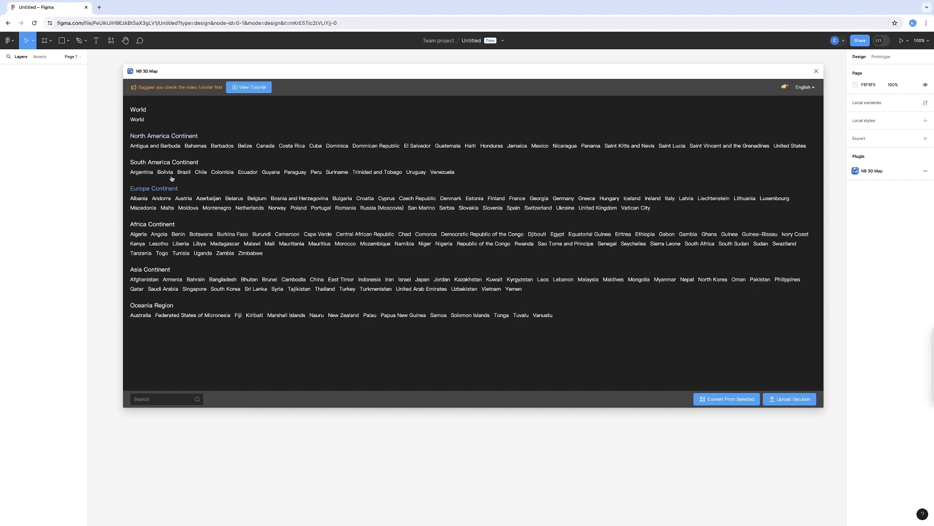
Load Bolivia from the South America Continent group as a 3D map.
{"action": "left_click", "coordinate": [163, 189]}
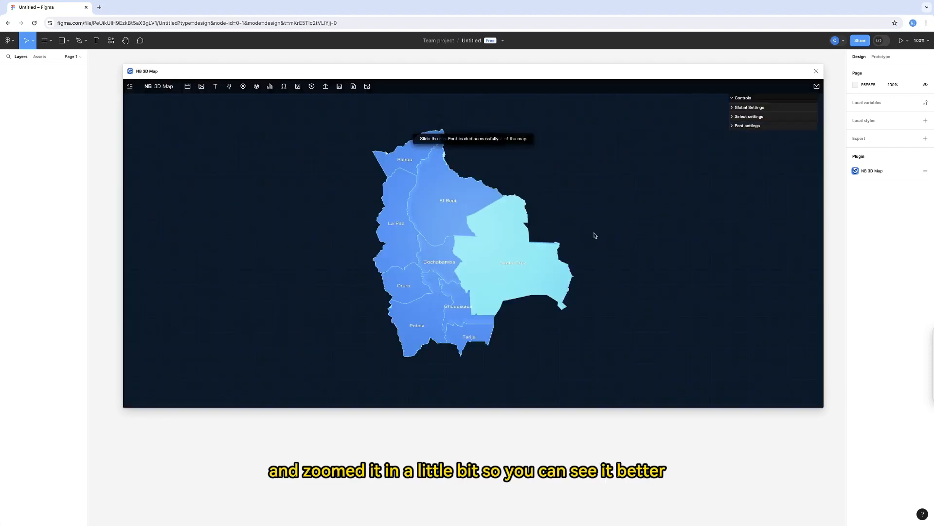
{"action": "scroll", "coordinate": [594, 233], "scroll_direction": "up", "scroll_amount": 3}
{"action": "left_click_drag", "start_coordinate": [592, 208], "coordinate": [594, 199]}
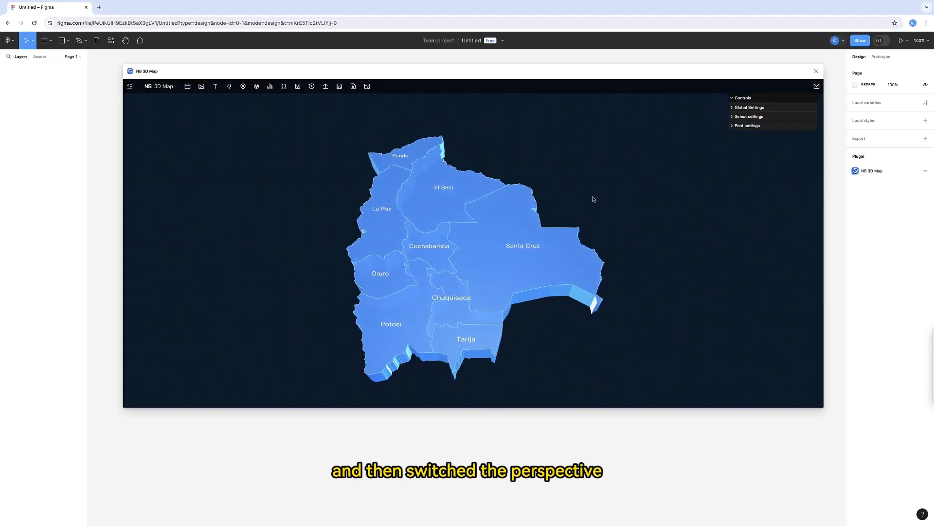
{"action": "scroll", "coordinate": [591, 199], "scroll_direction": "up", "scroll_amount": 2}
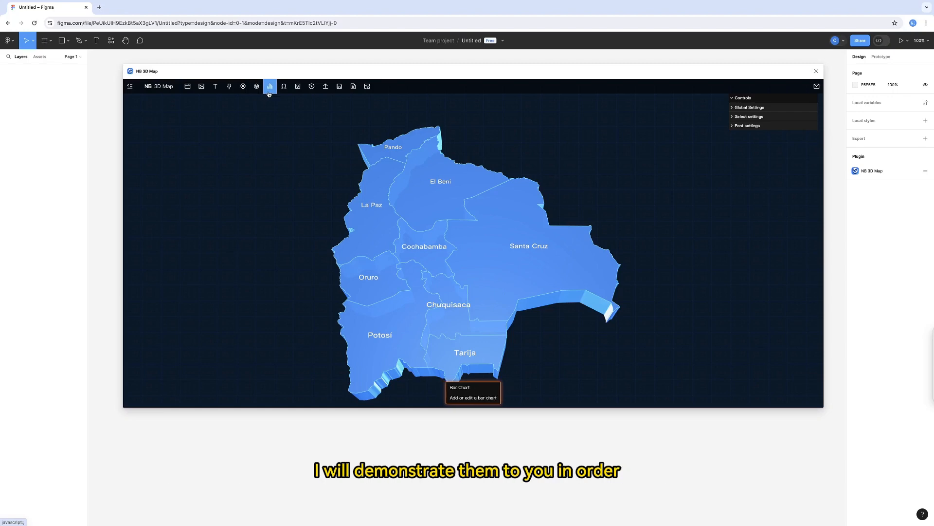
Place three markers on the flat map: El Beni at about (206, 133), Santa Cruz at (258, 223) and La Paz at (51, 222).
{"action": "left_click", "coordinate": [229, 88]}
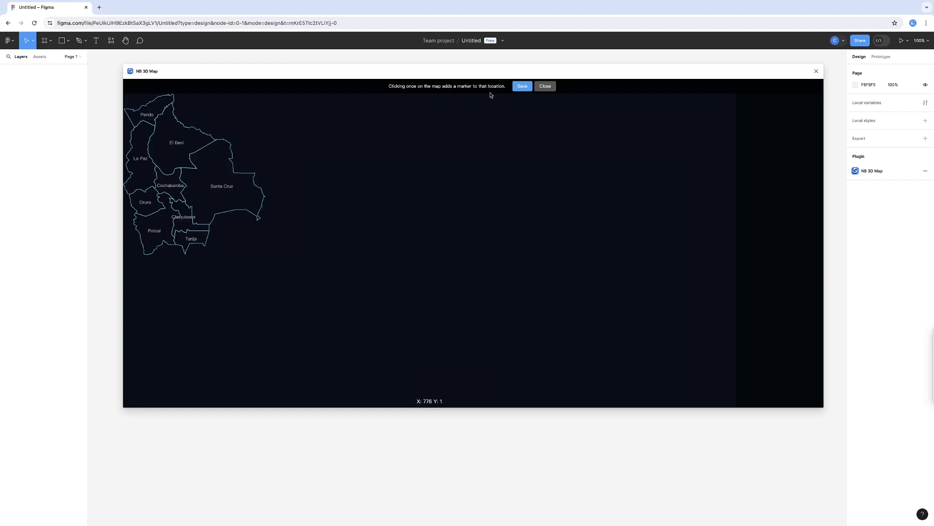
{"action": "left_click", "coordinate": [198, 142]}
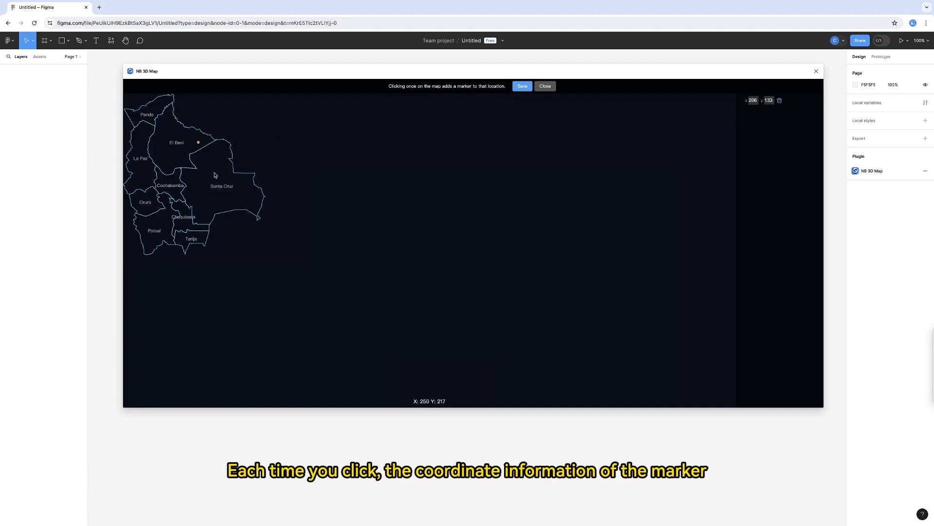
{"action": "left_click", "coordinate": [217, 175]}
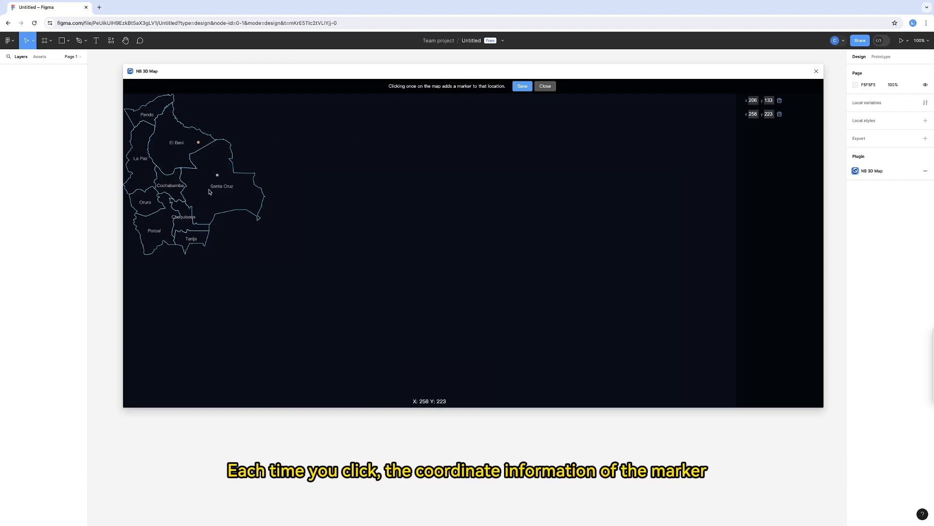
{"action": "left_click", "coordinate": [143, 175]}
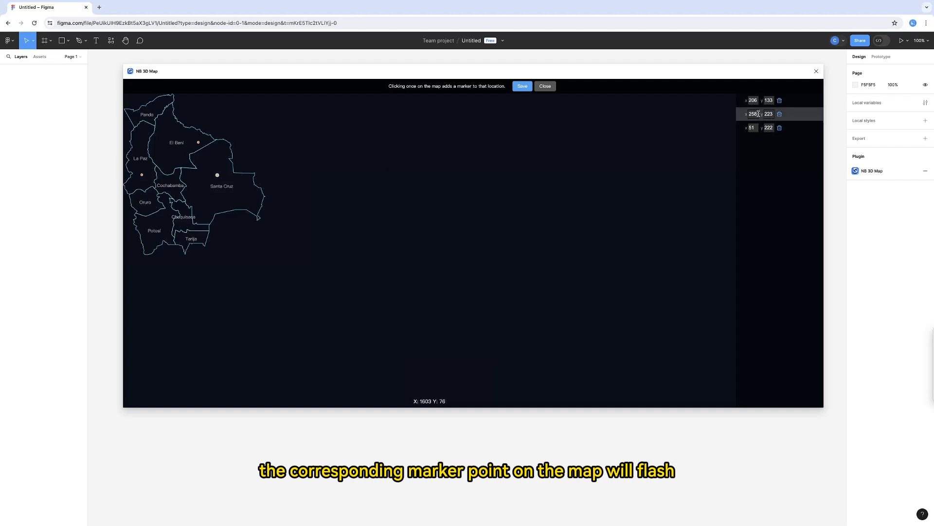
Set the Santa Cruz marker's coordinates to x 273, y 234.
{"action": "left_click_drag", "start_coordinate": [757, 114], "coordinate": [748, 115]}
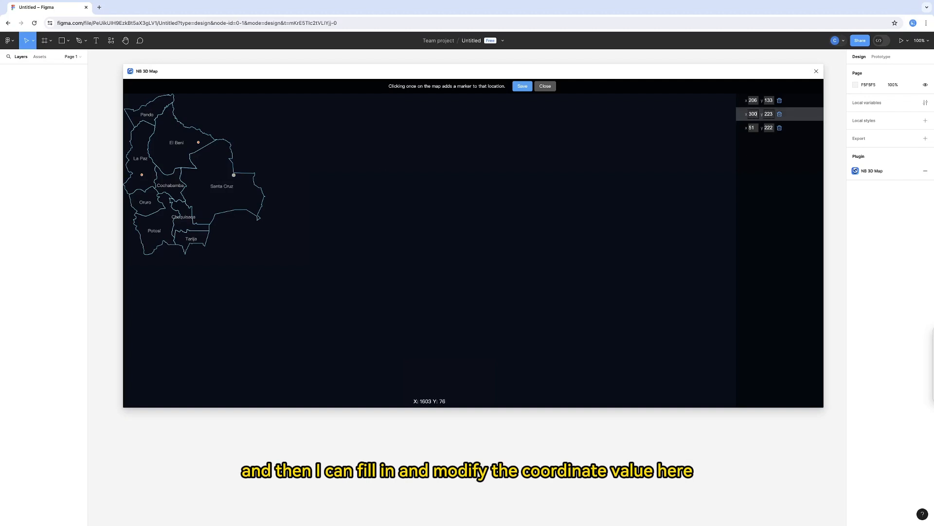
{"action": "scroll", "coordinate": [758, 113], "scroll_direction": "up", "scroll_amount": 5}
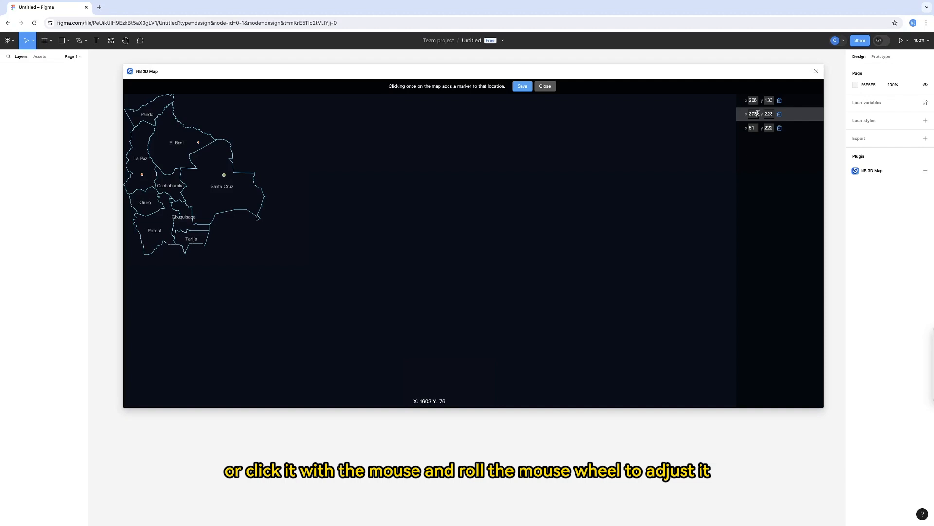
{"action": "scroll", "coordinate": [772, 113], "scroll_direction": "up", "scroll_amount": 5}
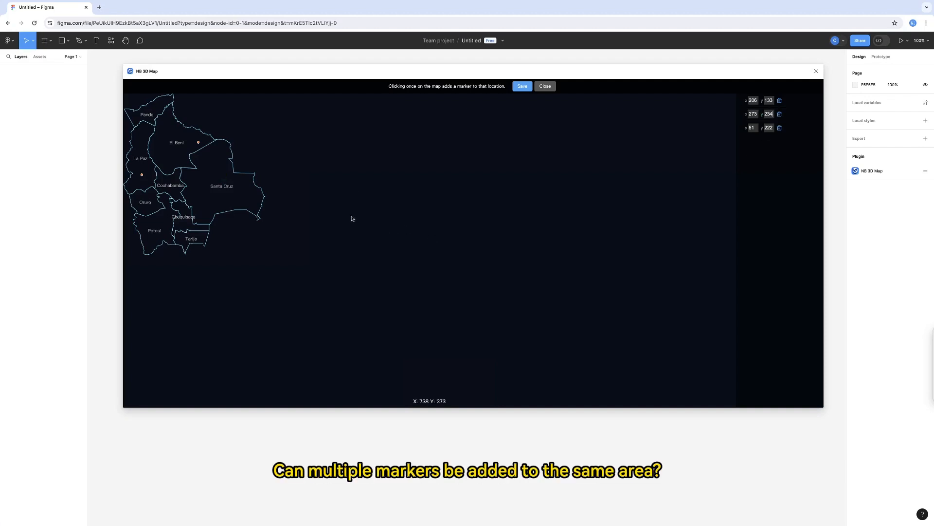
Add two more Santa Cruz markers at about (231, 287) and (315, 280), delete the one at (315, 280) and save the markers.
{"action": "left_click", "coordinate": [208, 199]}
{"action": "left_click", "coordinate": [238, 196]}
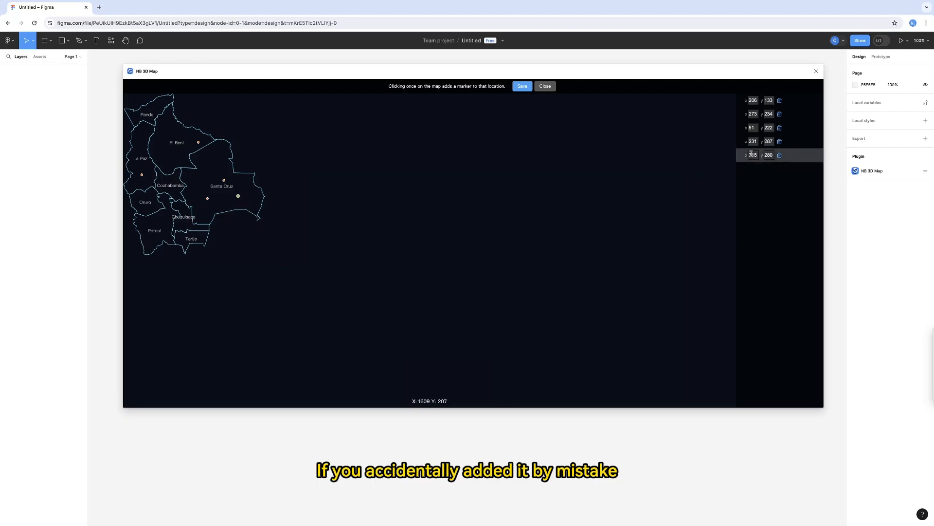
{"action": "left_click", "coordinate": [780, 157]}
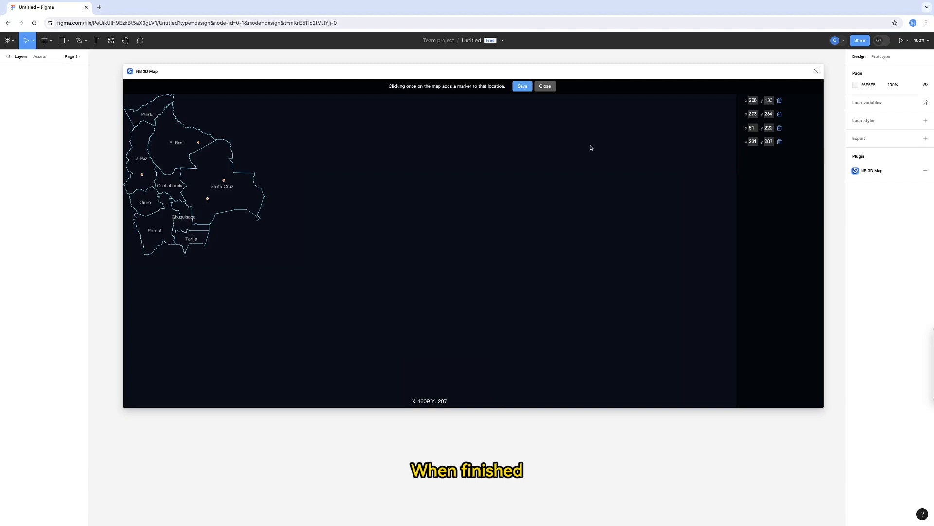
{"action": "left_click", "coordinate": [524, 88]}
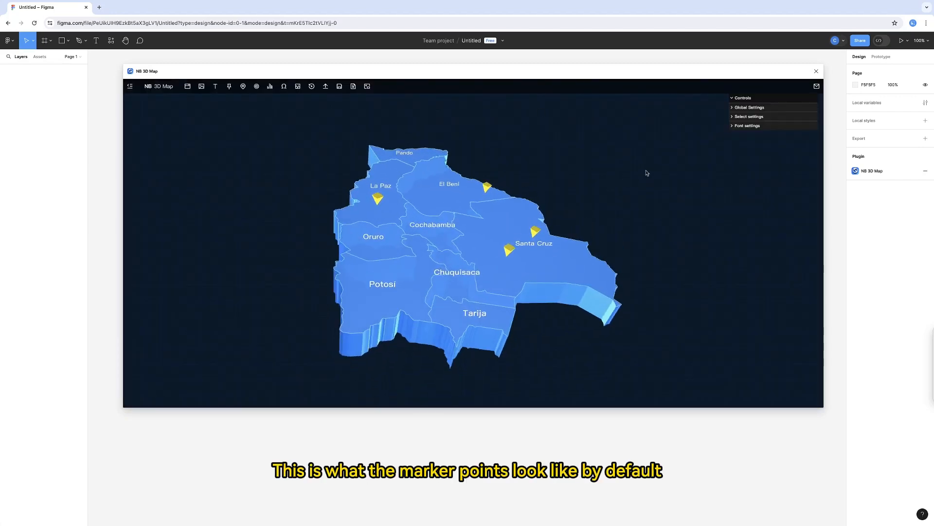
Recolour the upper Santa Cruz marker red and delete the yellow marker below it.
{"action": "left_click", "coordinate": [733, 118]}
{"action": "left_click", "coordinate": [732, 145]}
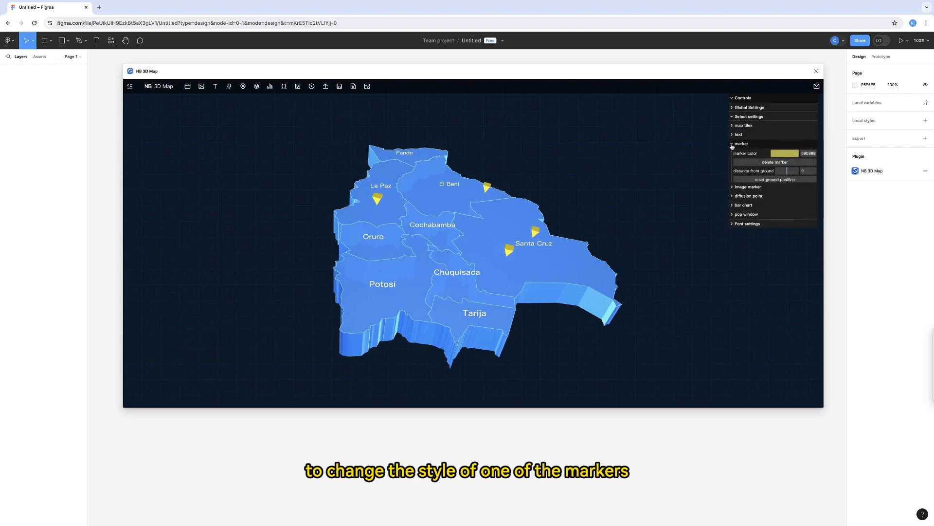
{"action": "left_click", "coordinate": [537, 231]}
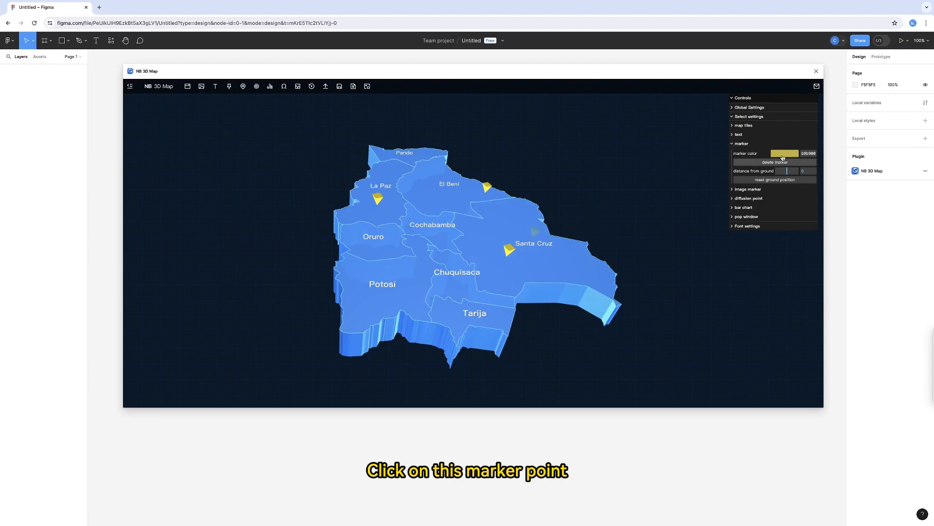
{"action": "left_click", "coordinate": [783, 155]}
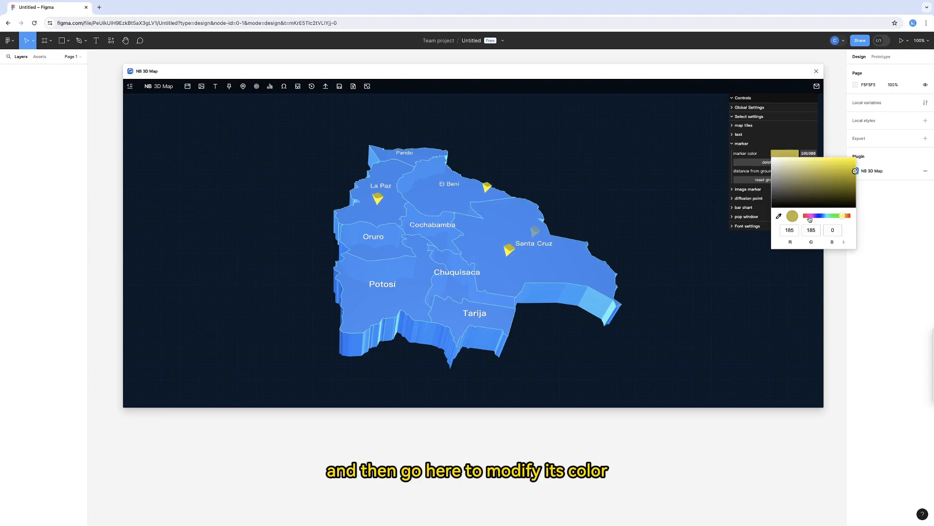
{"action": "left_click", "coordinate": [850, 216]}
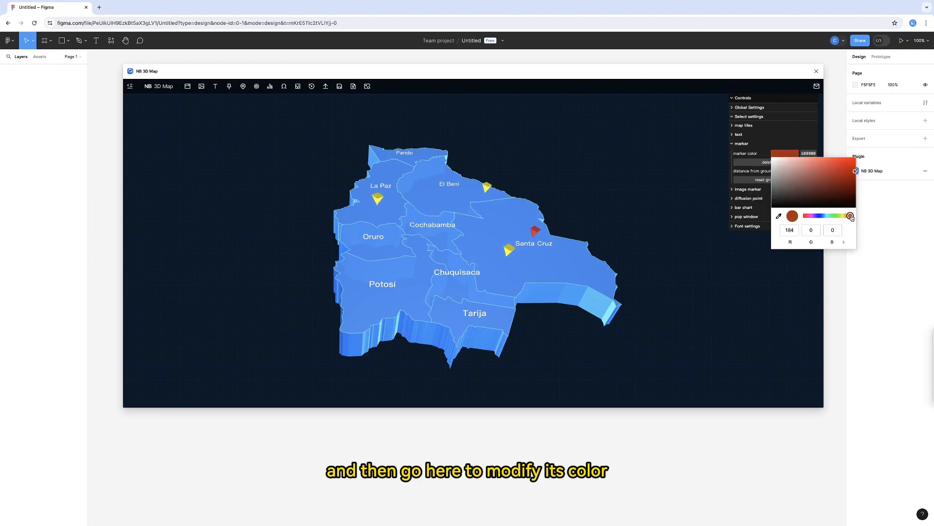
{"action": "left_click", "coordinate": [852, 162]}
{"action": "left_click_drag", "start_coordinate": [851, 162], "coordinate": [856, 168]}
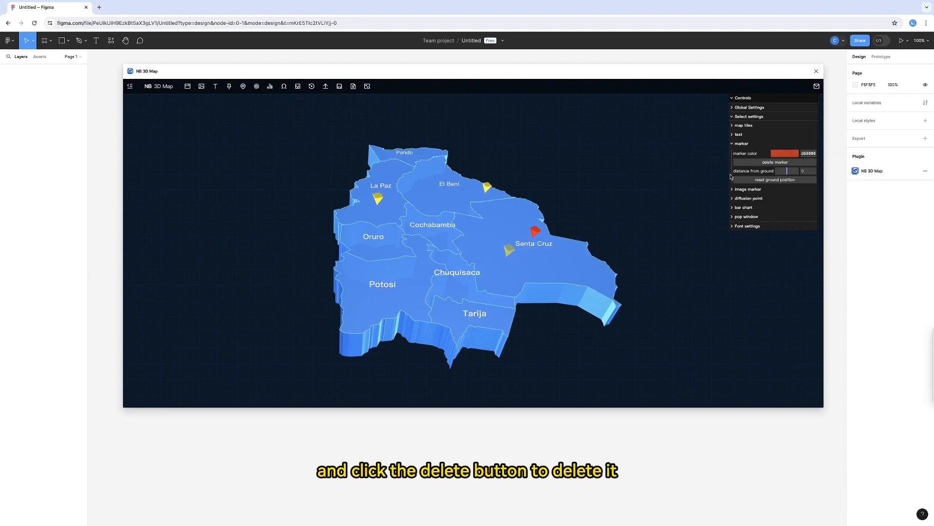
{"action": "left_click", "coordinate": [753, 162]}
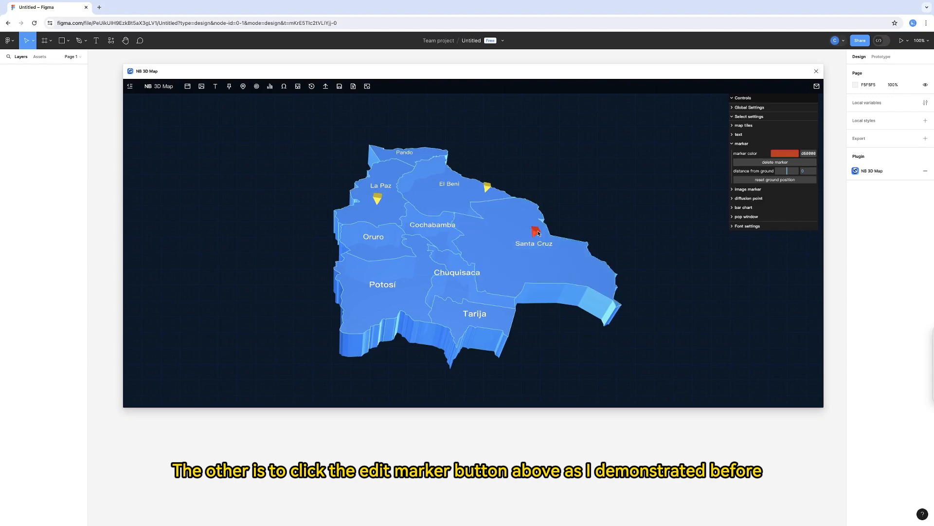
Raise the red marker off the ground and lift the Santa Cruz label to a distance of 107.
{"action": "left_click_drag", "start_coordinate": [786, 171], "coordinate": [790, 171]}
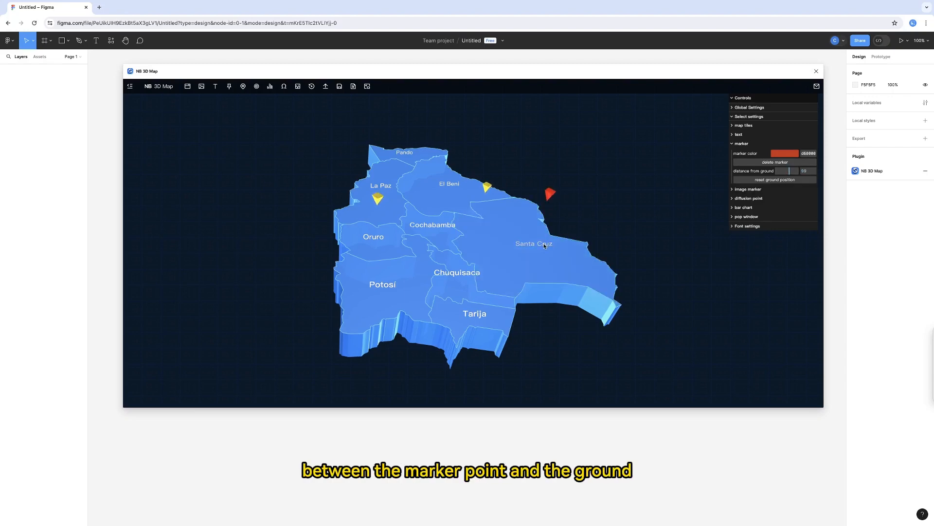
{"action": "left_click", "coordinate": [739, 134]}
{"action": "left_click_drag", "start_coordinate": [787, 153], "coordinate": [788, 153]}
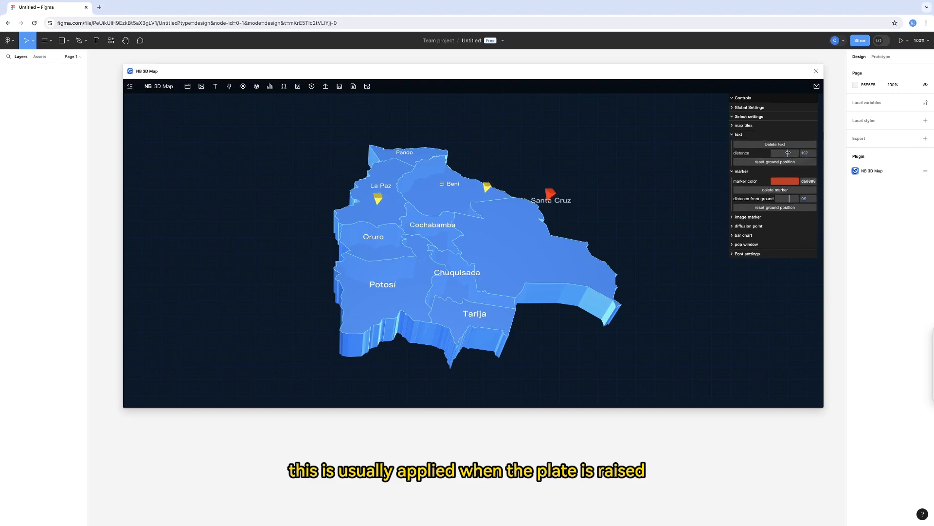
Raise the Santa Cruz map tile by increasing its thickness to about 99.5.
{"action": "left_click", "coordinate": [603, 251]}
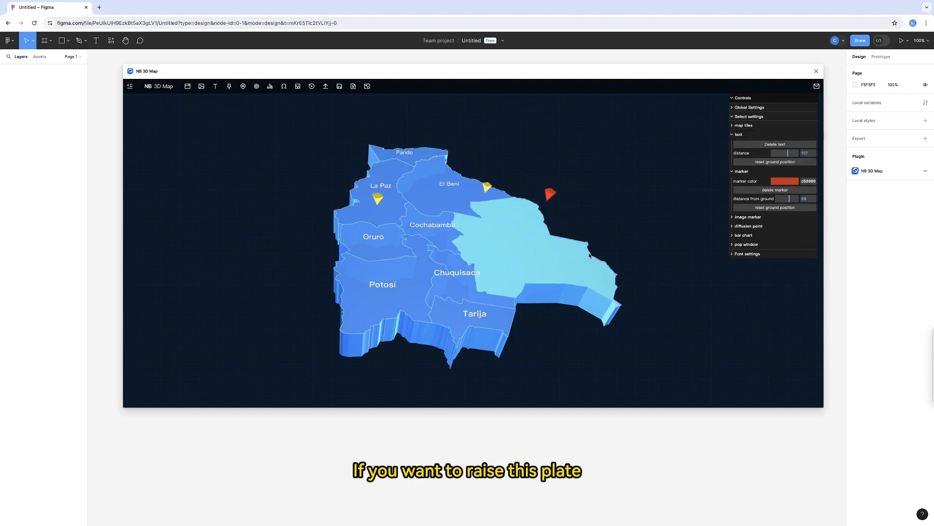
{"action": "left_click", "coordinate": [733, 126]}
{"action": "left_click_drag", "start_coordinate": [774, 135], "coordinate": [782, 135]}
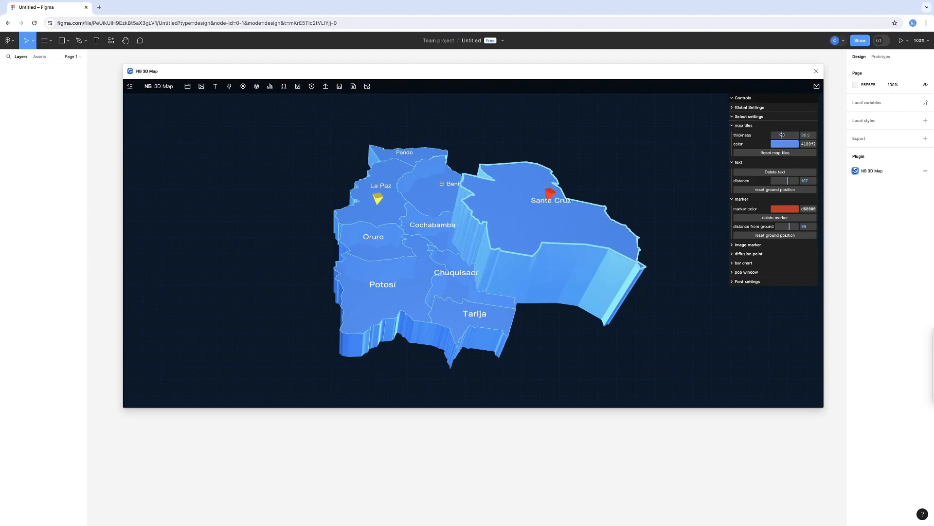
Reset the thickness of the raised Santa Cruz map tile.
{"action": "left_click_drag", "start_coordinate": [551, 199], "coordinate": [559, 228]}
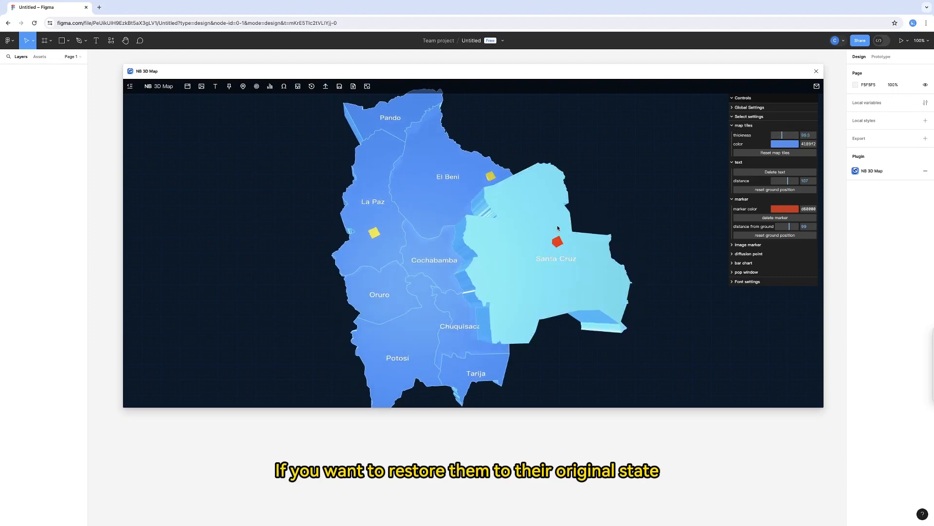
{"action": "left_click_drag", "start_coordinate": [618, 188], "coordinate": [628, 184]}
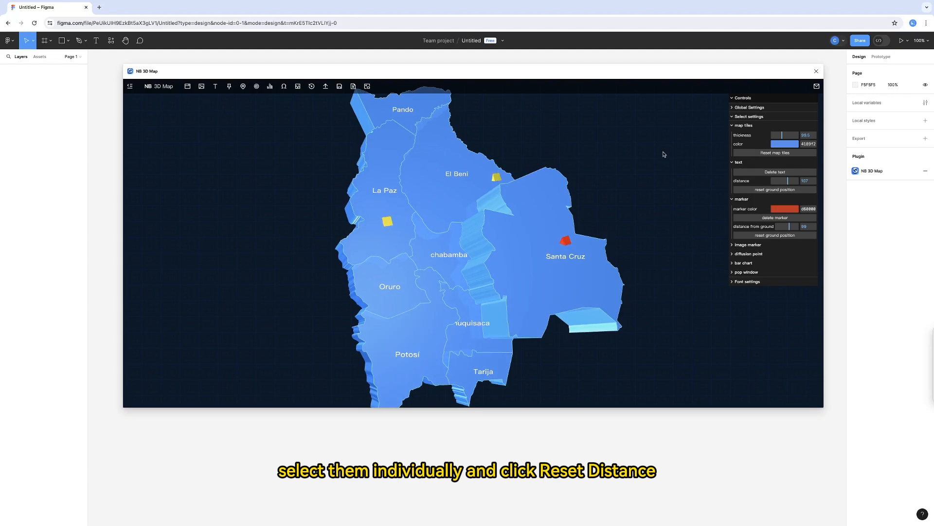
{"action": "left_click", "coordinate": [752, 154]}
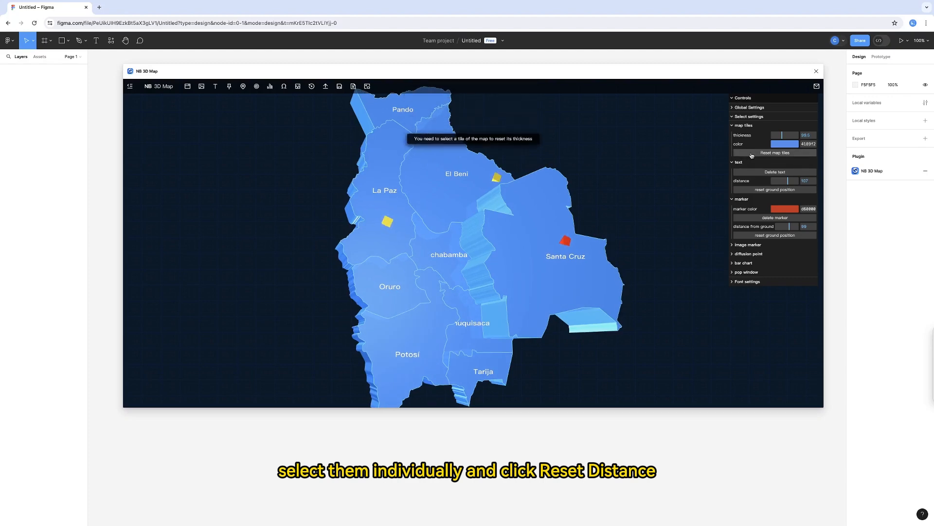
{"action": "left_click", "coordinate": [565, 191]}
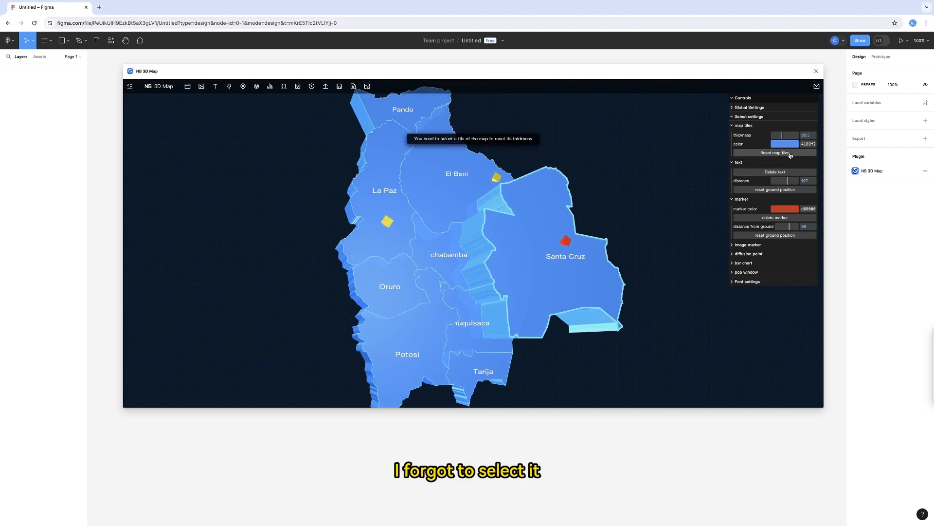
{"action": "left_click", "coordinate": [786, 152]}
{"action": "left_click_drag", "start_coordinate": [654, 172], "coordinate": [572, 207]}
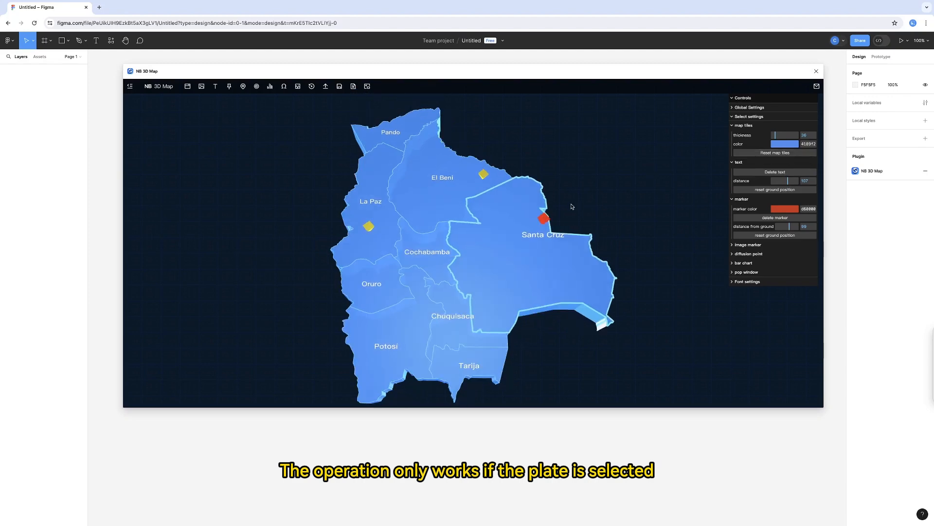
Reset the Santa Cruz label and the red marker to their ground positions.
{"action": "left_click", "coordinate": [747, 191]}
{"action": "left_click", "coordinate": [542, 222]}
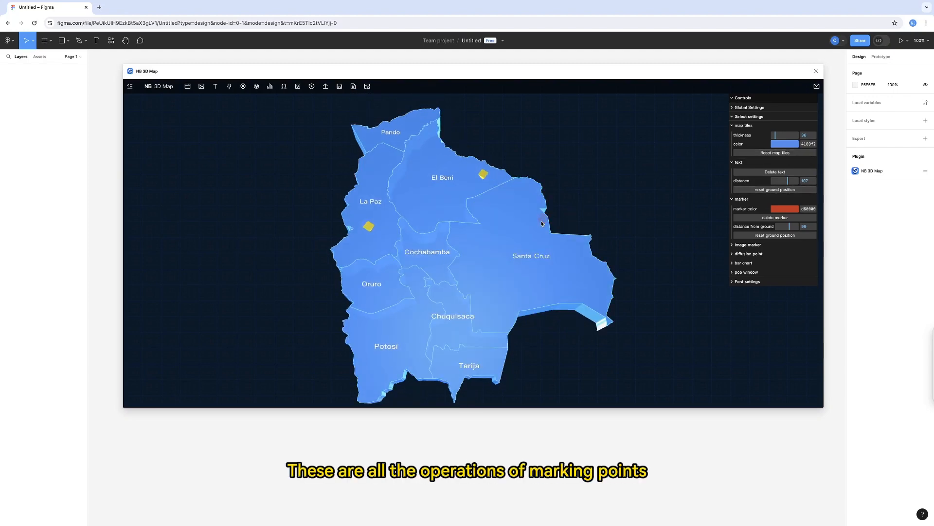
{"action": "left_click", "coordinate": [747, 237]}
{"action": "mouse_move", "coordinate": [604, 233]}
{"action": "left_mouse_down"}
{"action": "mouse_move", "coordinate": [590, 206]}
{"action": "mouse_move", "coordinate": [588, 219]}
{"action": "left_mouse_up"}
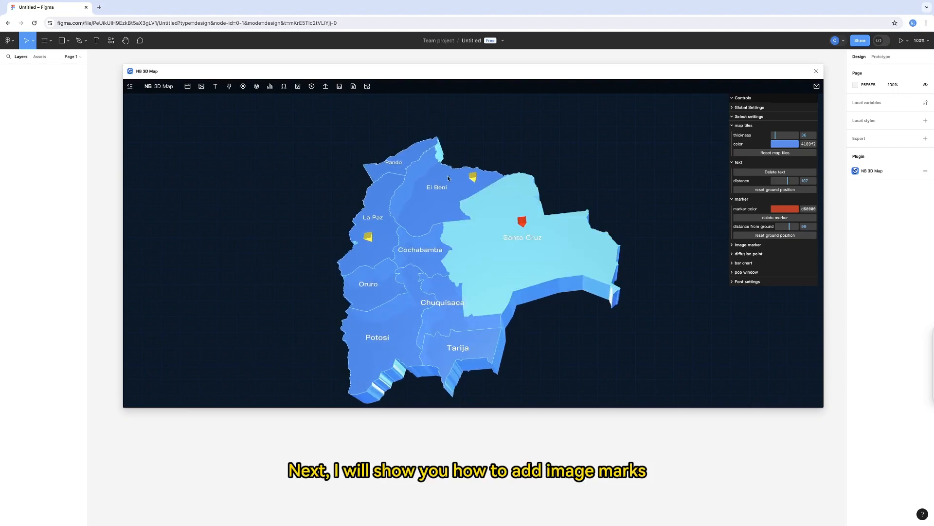
Add image markers: a light-blue arrow and an airplane in El Beni, an airplane in Santa Cruz, a bus in Cochabamba and a figure in Chuquisaca.
{"action": "left_click", "coordinate": [241, 89]}
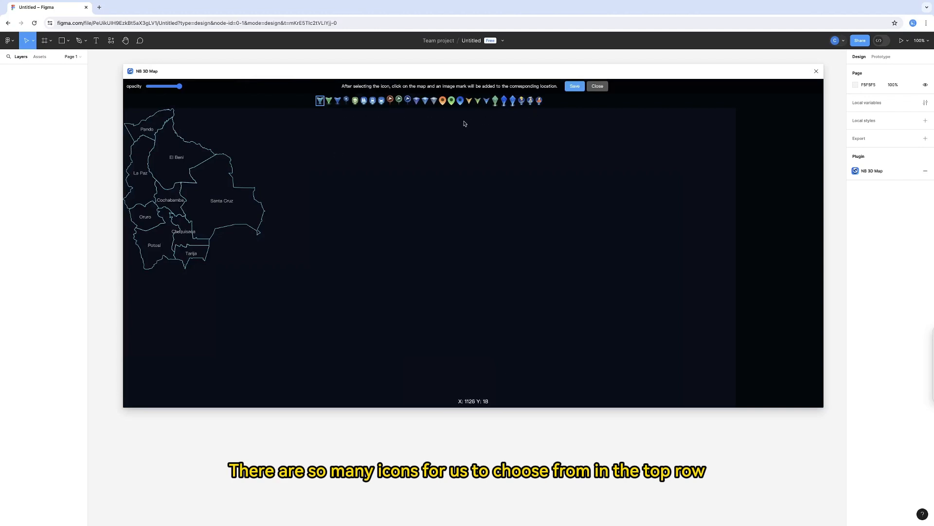
{"action": "left_click", "coordinate": [191, 151]}
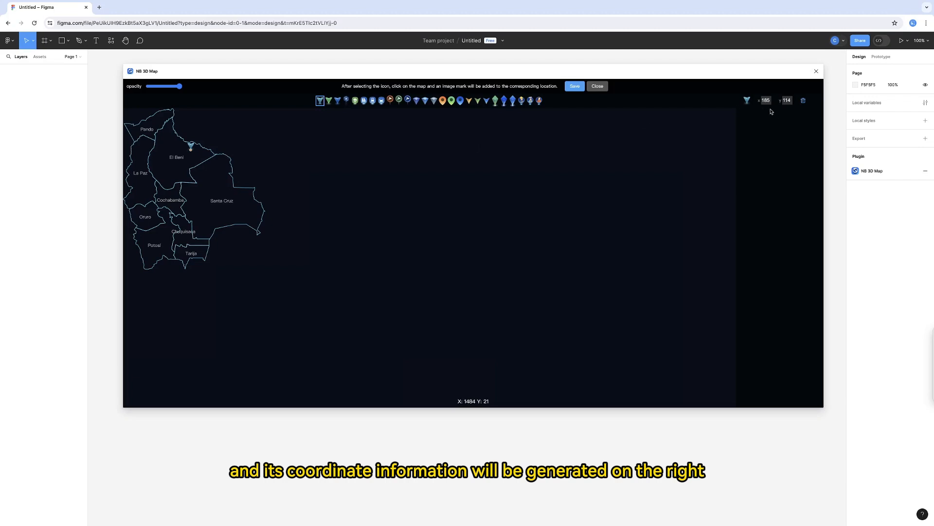
{"action": "left_click", "coordinate": [346, 100]}
{"action": "left_click", "coordinate": [165, 147]}
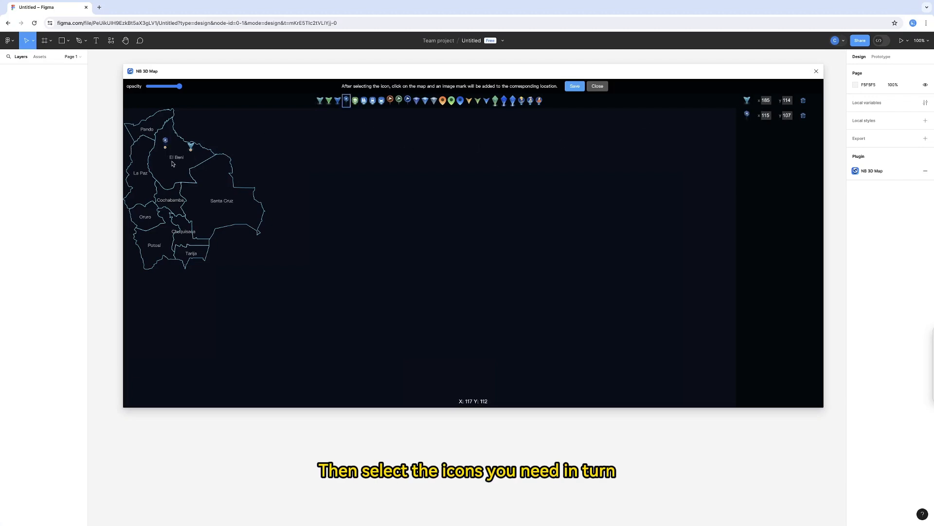
{"action": "left_click", "coordinate": [210, 191]}
{"action": "left_click", "coordinate": [382, 100]}
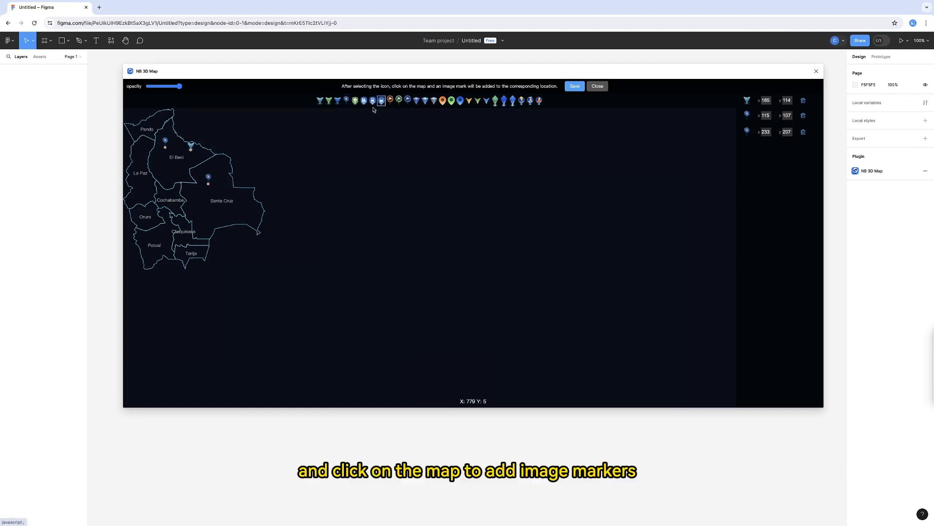
{"action": "left_click", "coordinate": [176, 194]}
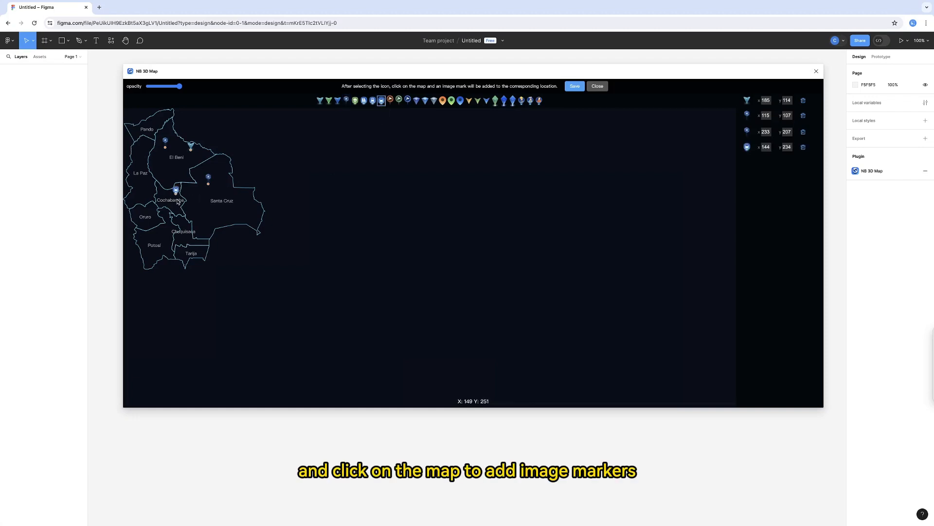
{"action": "left_click", "coordinate": [521, 101]}
{"action": "left_click", "coordinate": [184, 242]}
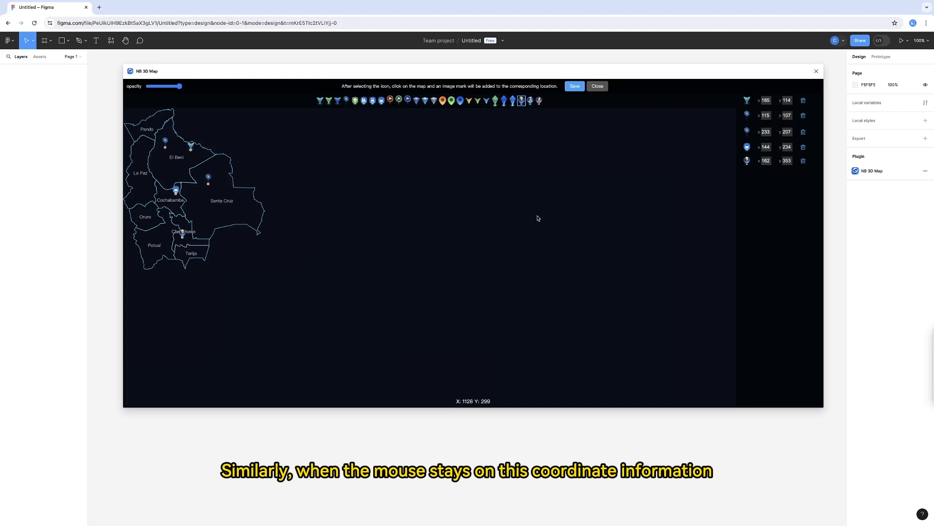
Change the El Beni arrow marker's icon to the orange-dressed figure and save the image markers.
{"action": "mouse_move", "coordinate": [764, 104]}
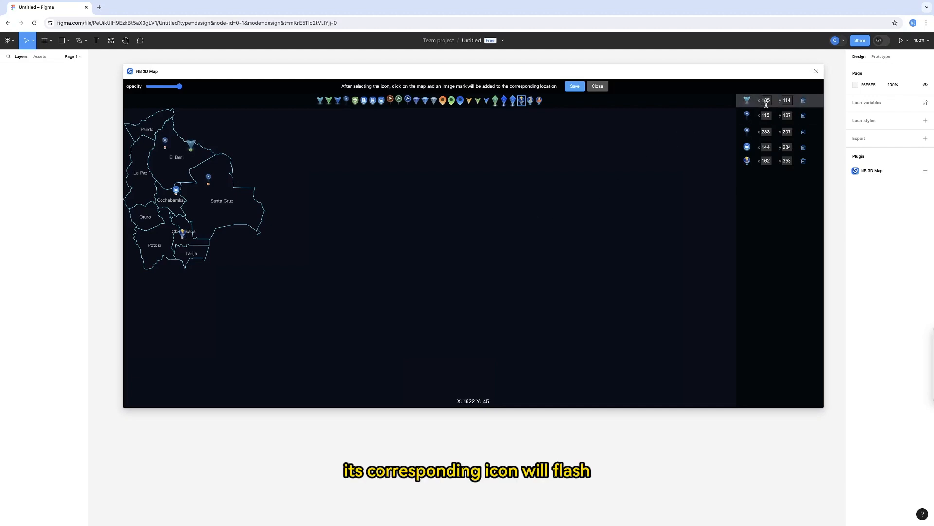
{"action": "left_click", "coordinate": [747, 101]}
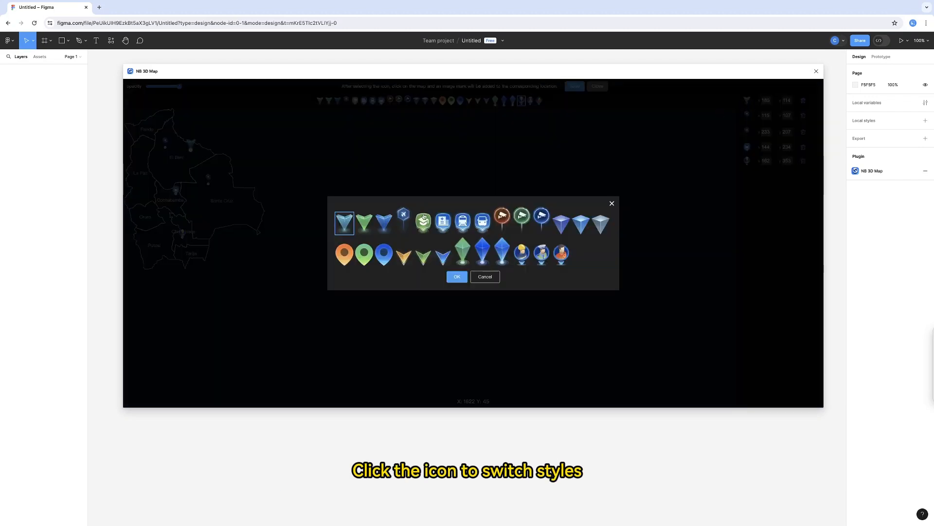
{"action": "left_click", "coordinate": [558, 254]}
{"action": "left_click", "coordinate": [457, 276]}
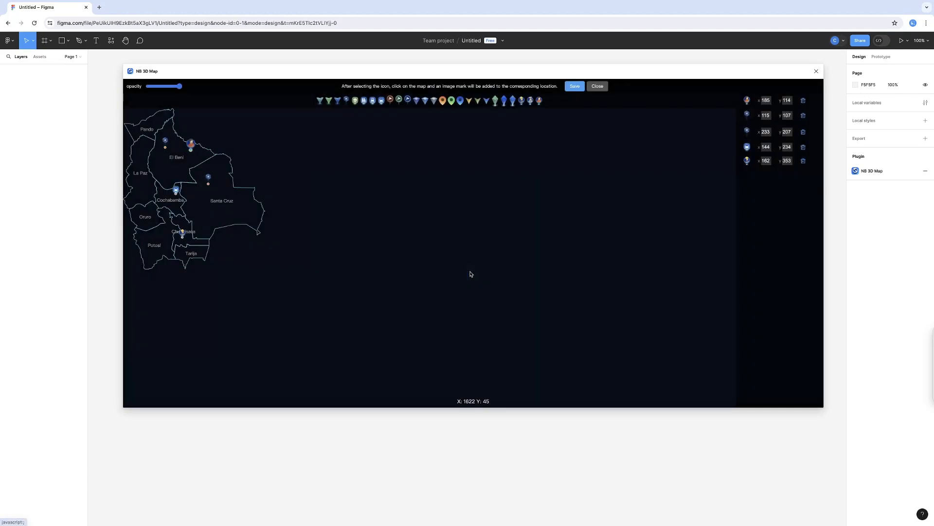
{"action": "left_click", "coordinate": [575, 87]}
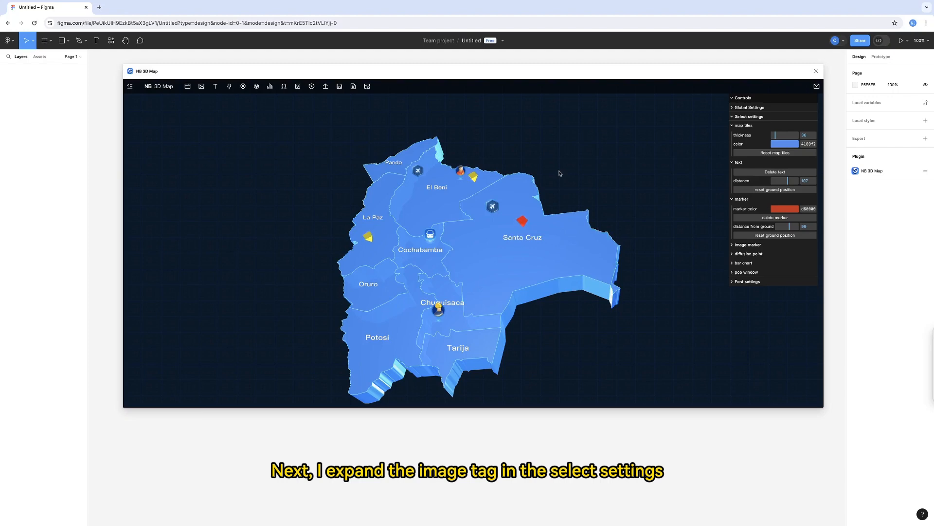
Collapse the map tile, text and marker settings and enlarge the El Beni figure image marker to a size of about 34.
{"action": "left_click", "coordinate": [732, 125]}
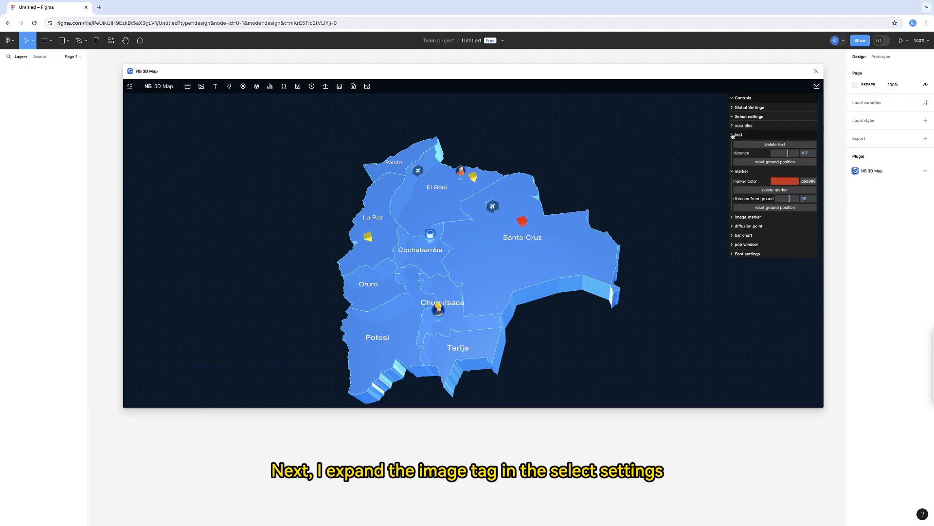
{"action": "left_click", "coordinate": [733, 134]}
{"action": "left_click", "coordinate": [733, 144]}
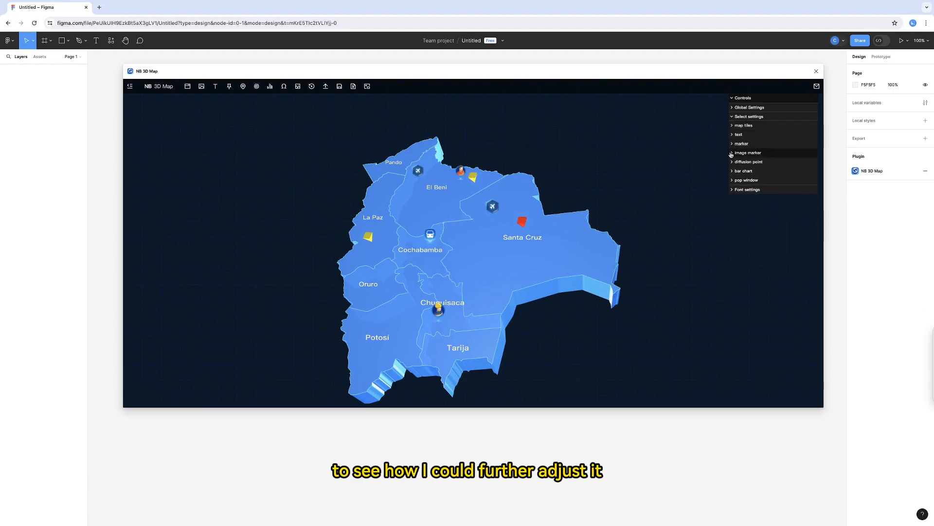
{"action": "left_click", "coordinate": [733, 154]}
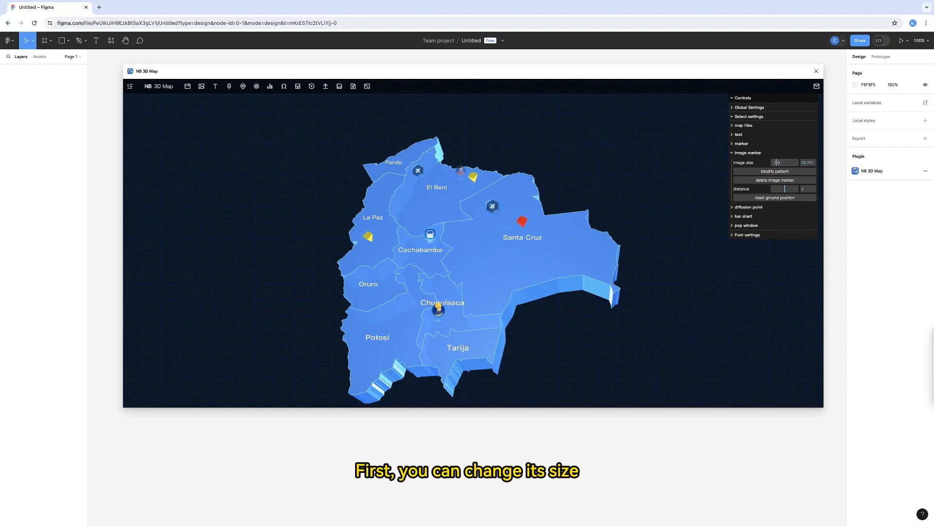
{"action": "left_click_drag", "start_coordinate": [778, 162], "coordinate": [780, 162]}
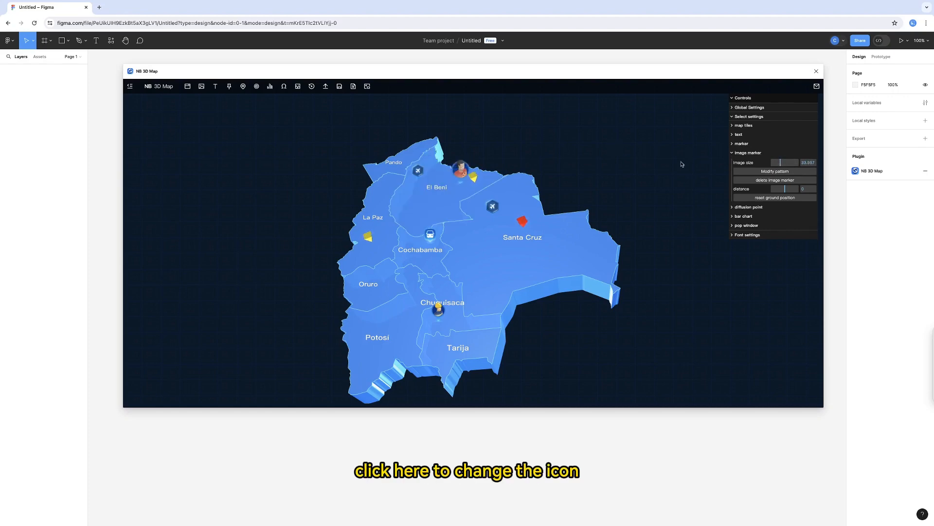
View the icon choices for the El Beni figure marker, then lower its distance and reset it to the ground position.
{"action": "left_click", "coordinate": [767, 171]}
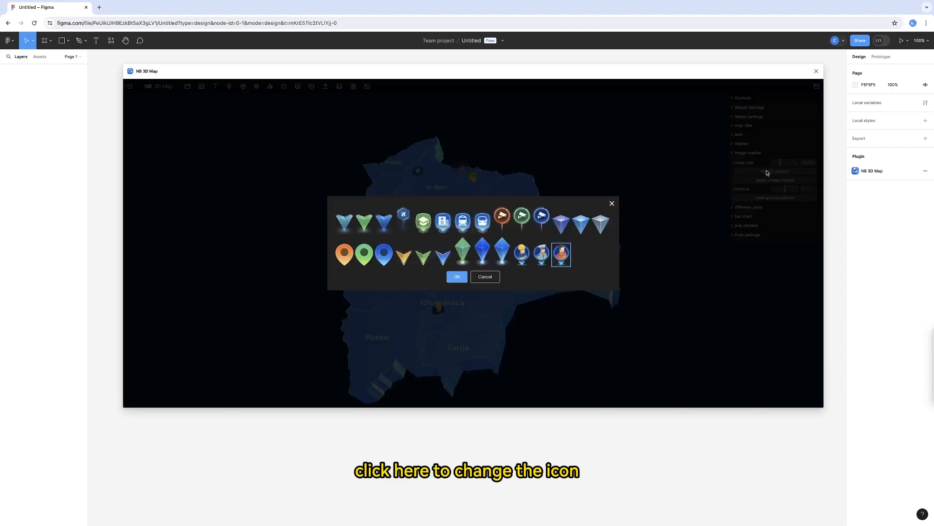
{"action": "left_click", "coordinate": [612, 204]}
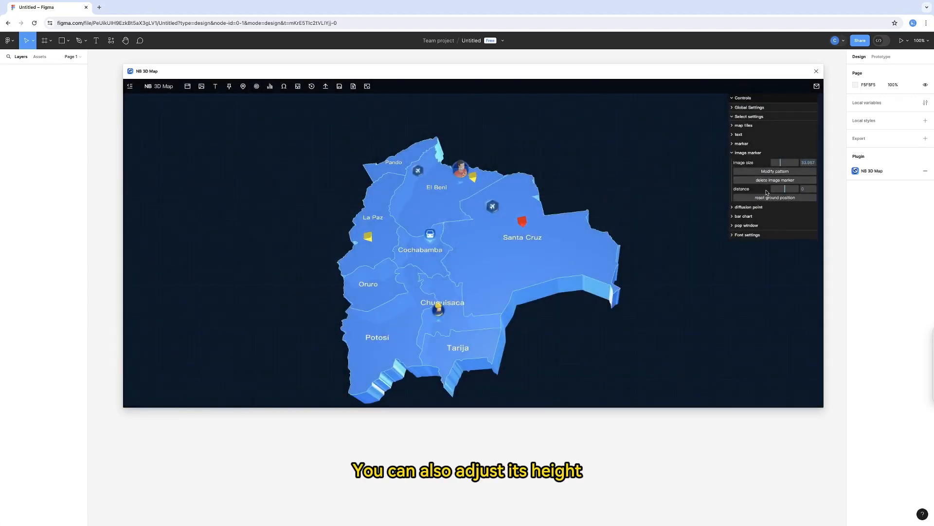
{"action": "left_click_drag", "start_coordinate": [785, 189], "coordinate": [783, 189]}
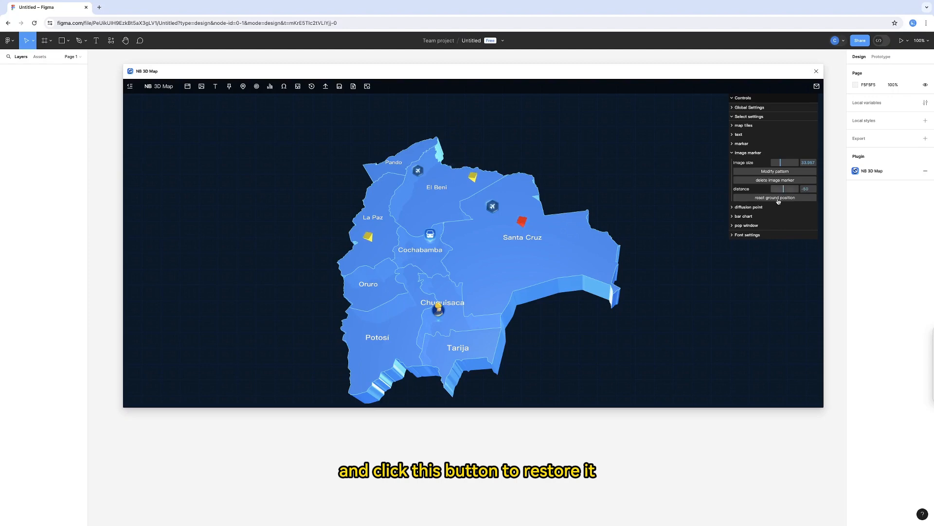
{"action": "left_click", "coordinate": [778, 197]}
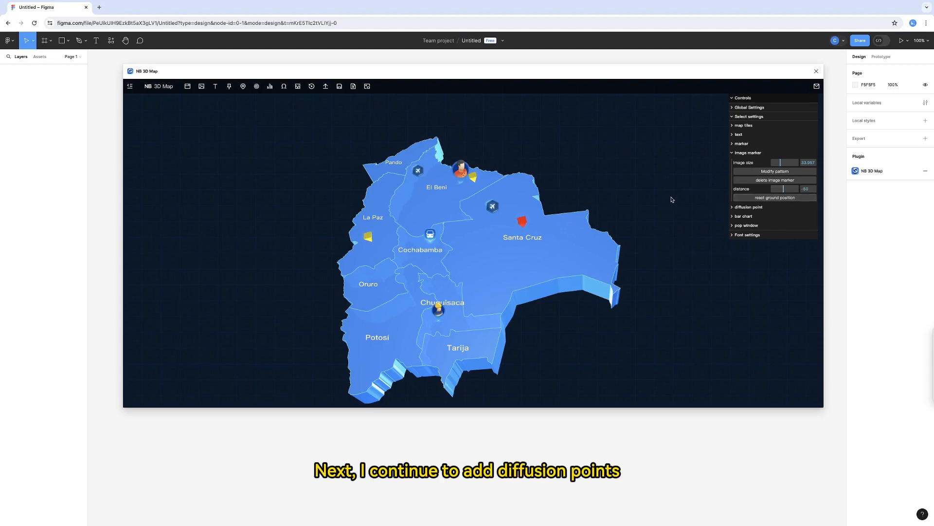
Add five diffusion points, two in El Beni and one each in Pando, La Paz and Santa Cruz, and save them.
{"action": "left_click", "coordinate": [257, 86]}
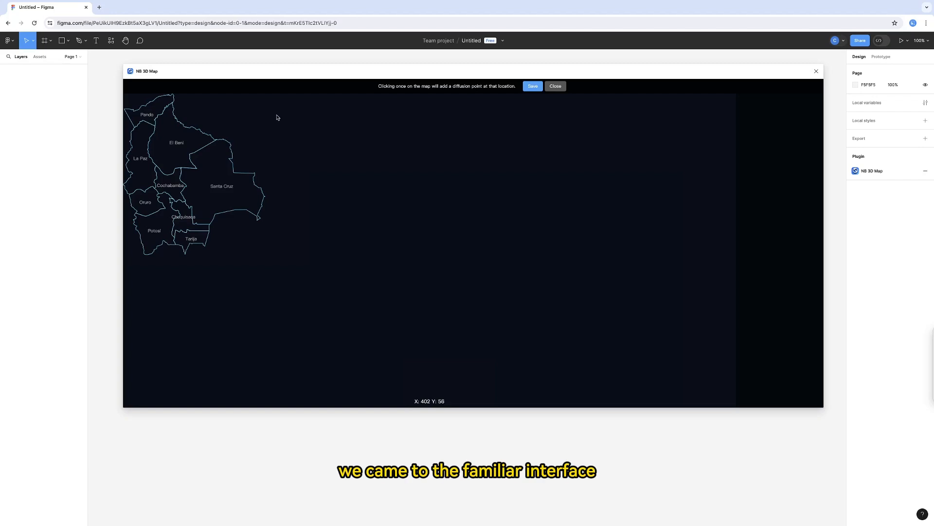
{"action": "left_click", "coordinate": [168, 137]}
{"action": "left_click", "coordinate": [152, 119]}
{"action": "left_click", "coordinate": [139, 150]}
{"action": "left_click", "coordinate": [174, 157]}
{"action": "left_click", "coordinate": [217, 160]}
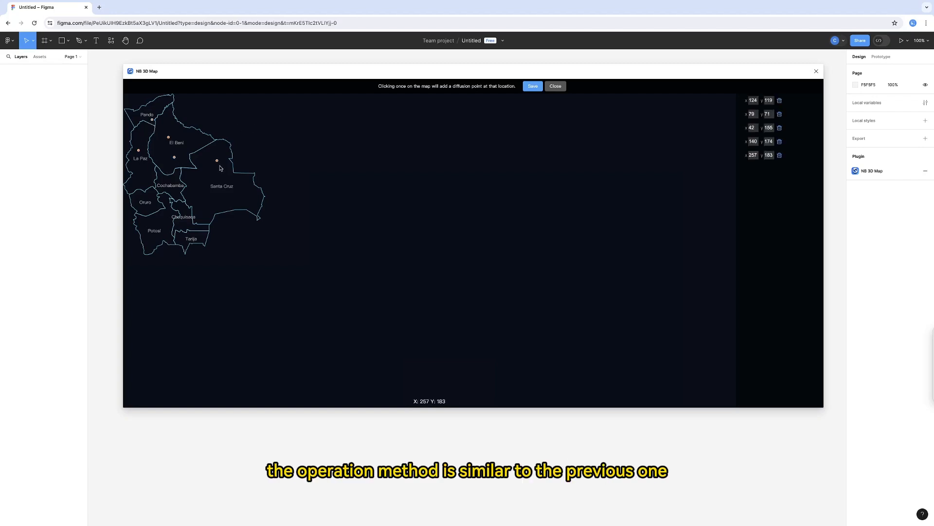
{"action": "left_click", "coordinate": [533, 87]}
Set the global diffusion point animation size to 30 and its animation speed to about 0.008.
{"action": "left_click_drag", "start_coordinate": [608, 162], "coordinate": [633, 198]}
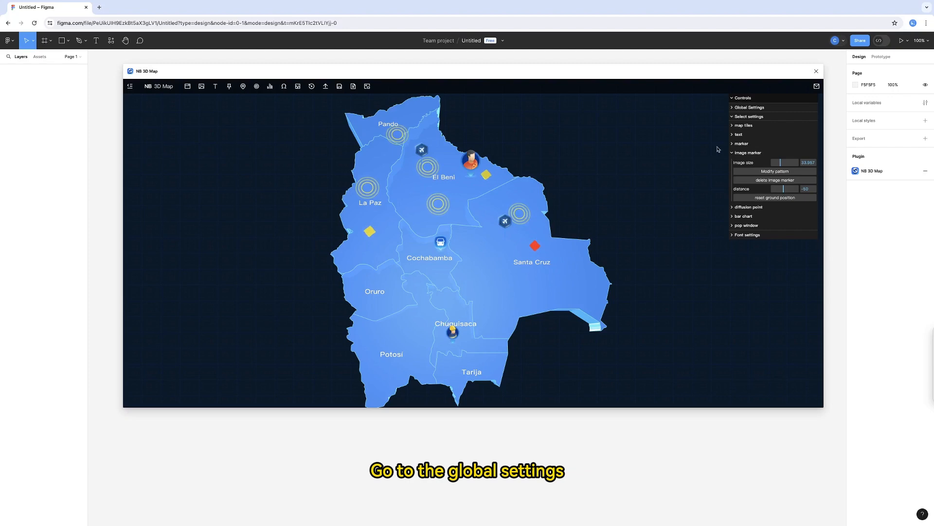
{"action": "left_click", "coordinate": [750, 116]}
{"action": "left_click", "coordinate": [754, 108]}
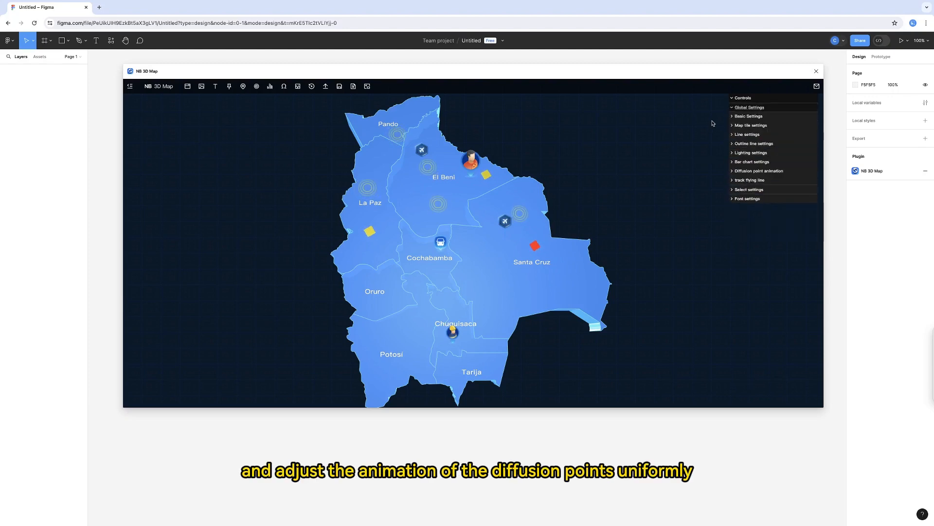
{"action": "left_click", "coordinate": [733, 172]}
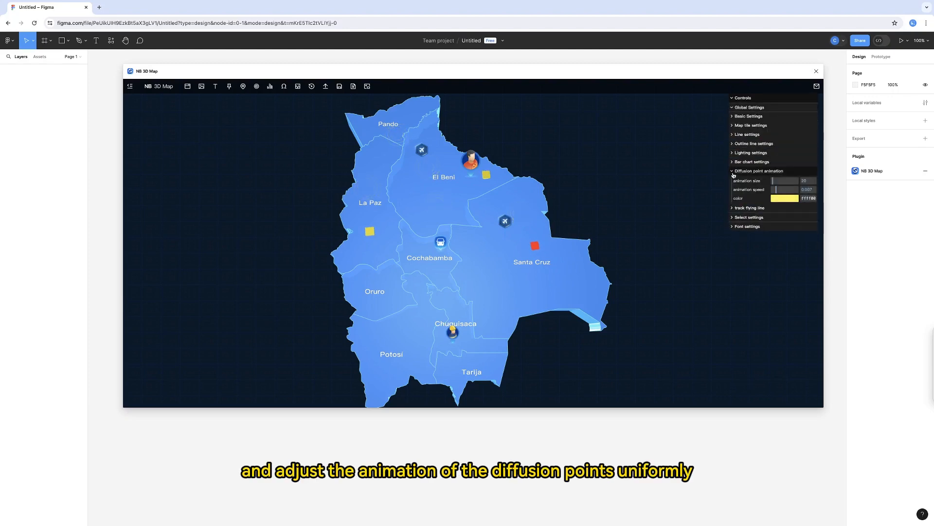
{"action": "left_click", "coordinate": [774, 181]}
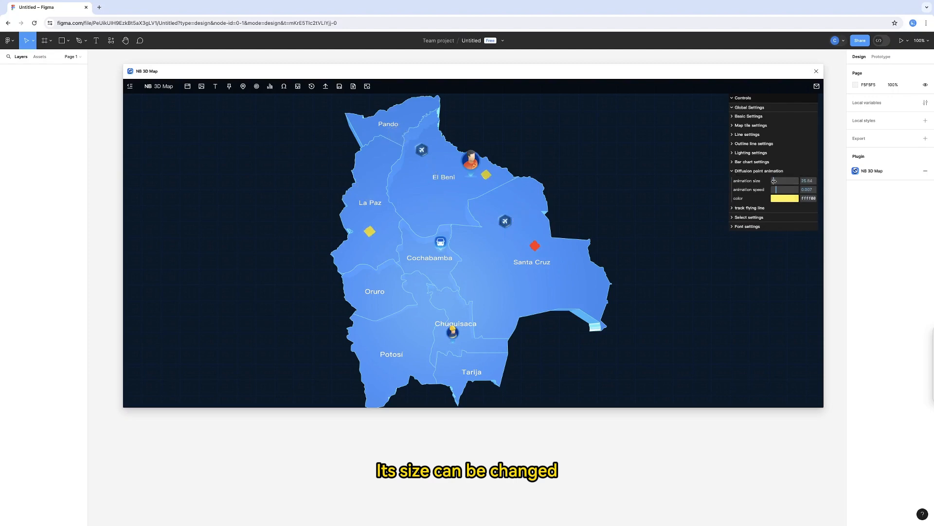
{"action": "left_click_drag", "start_coordinate": [774, 180], "coordinate": [775, 181]}
{"action": "type", "text": "30"}
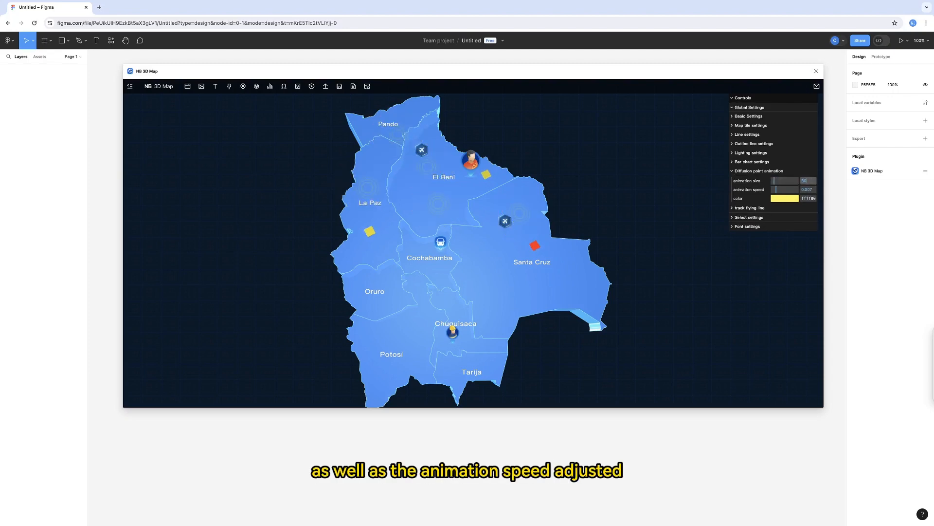
{"action": "left_click", "coordinate": [780, 189]}
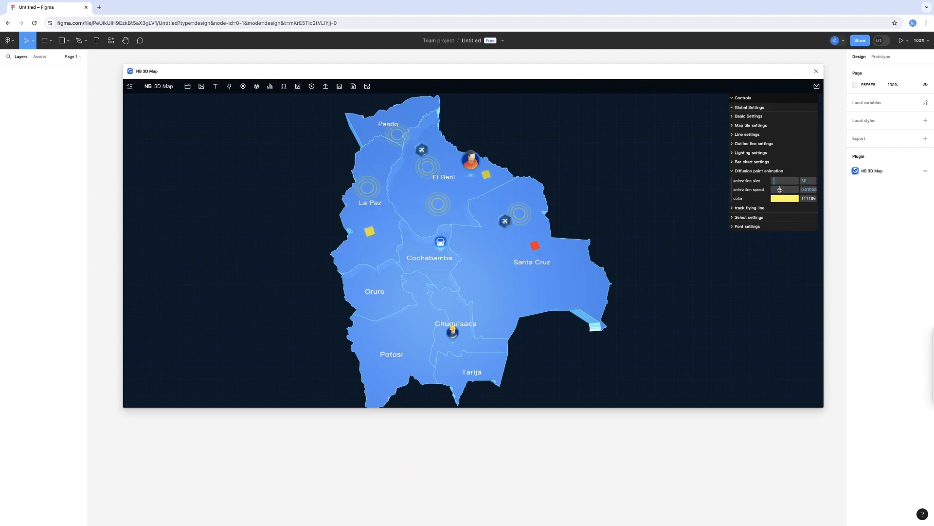
{"action": "left_click_drag", "start_coordinate": [780, 190], "coordinate": [777, 190]}
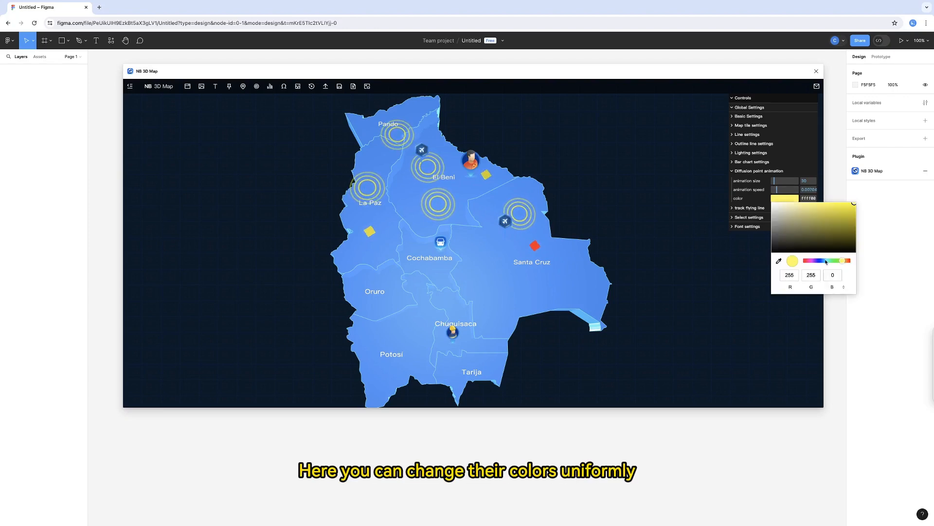
Try blue and purple for all diffusion points, and settle on a golden yellow color.
{"action": "left_click", "coordinate": [837, 261]}
{"action": "left_click", "coordinate": [820, 261]}
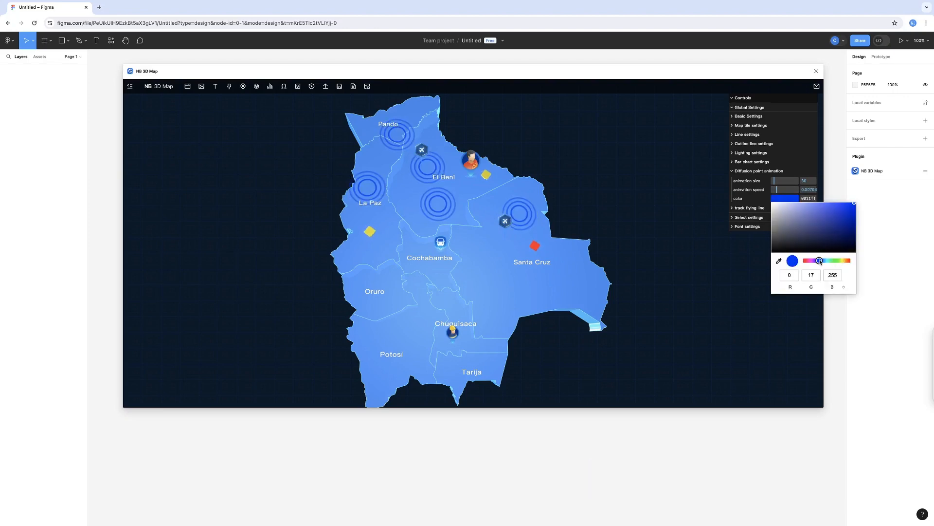
{"action": "left_click", "coordinate": [813, 261]}
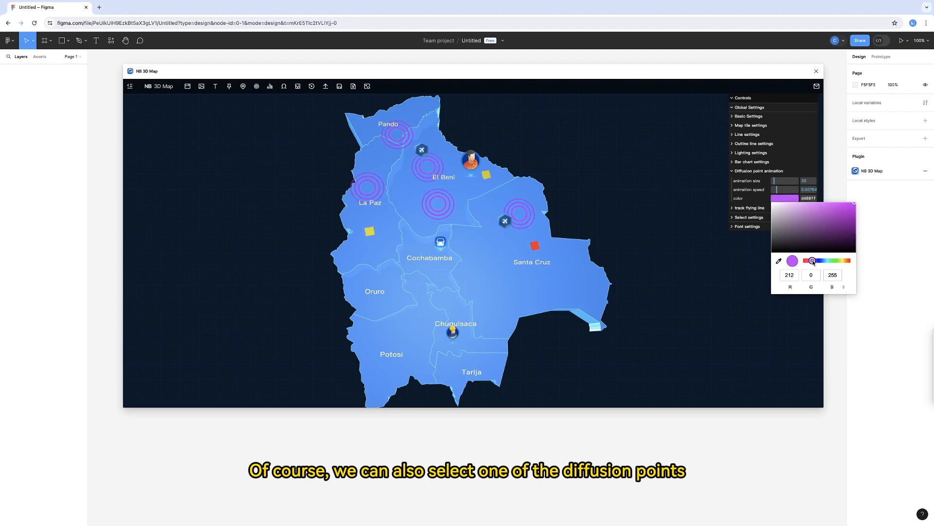
{"action": "left_click", "coordinate": [844, 262]}
{"action": "left_click", "coordinate": [692, 207]}
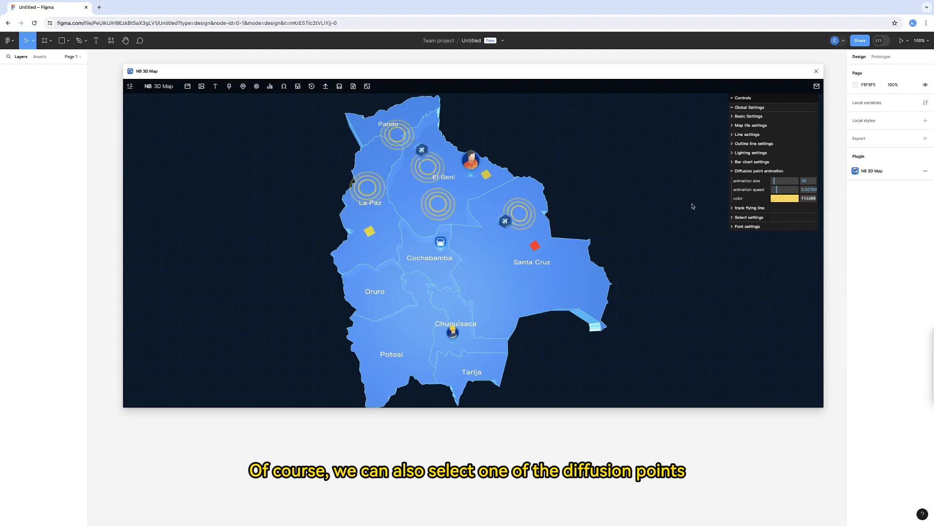
Recolor only the Santa Cruz diffusion point to bright green (RGB 43, 255, 0) in the selection settings.
{"action": "left_click", "coordinate": [732, 170]}
{"action": "left_click", "coordinate": [732, 108]}
{"action": "left_click", "coordinate": [732, 117]}
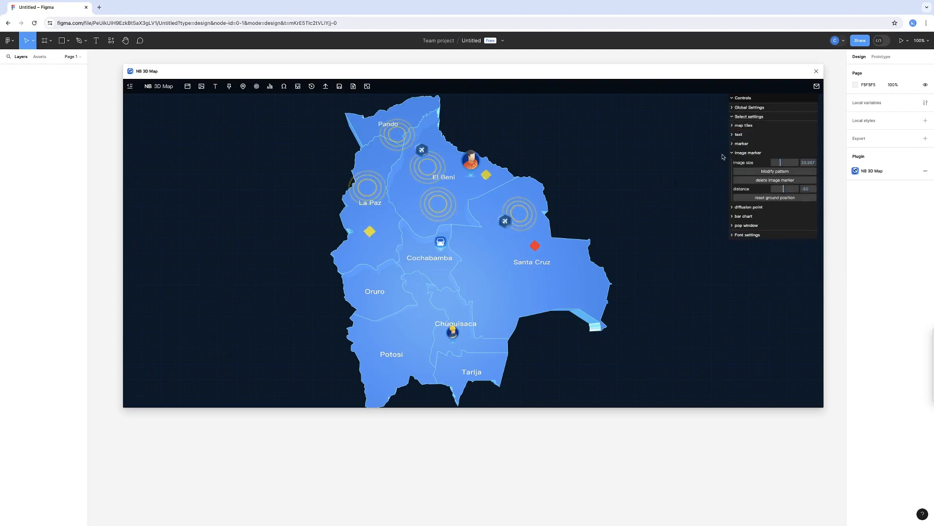
{"action": "left_click", "coordinate": [733, 125]}
{"action": "left_click", "coordinate": [748, 163]}
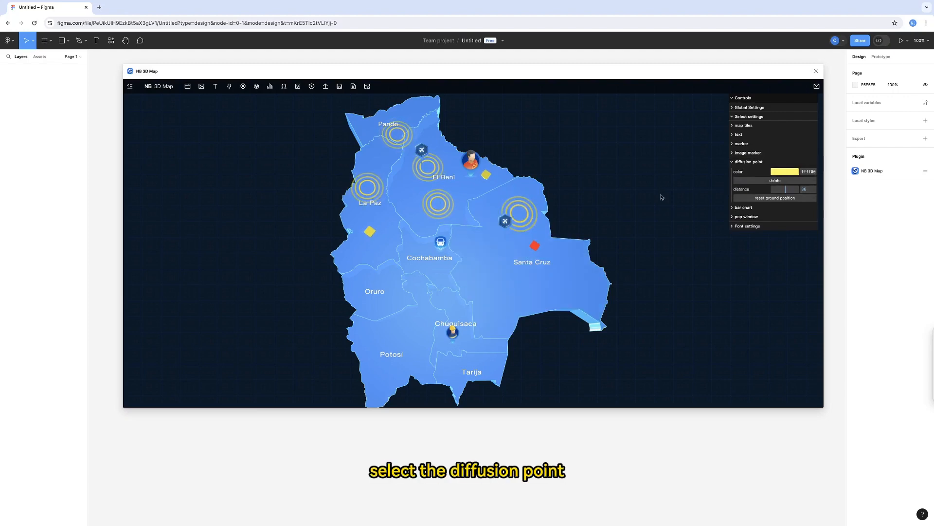
{"action": "left_click", "coordinate": [781, 172]}
{"action": "left_click", "coordinate": [820, 234]}
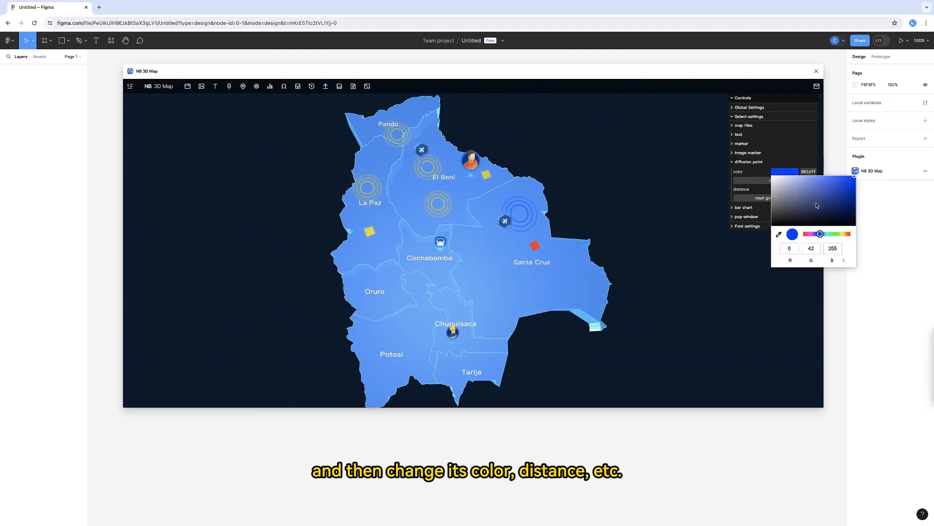
{"action": "left_click", "coordinate": [836, 235]}
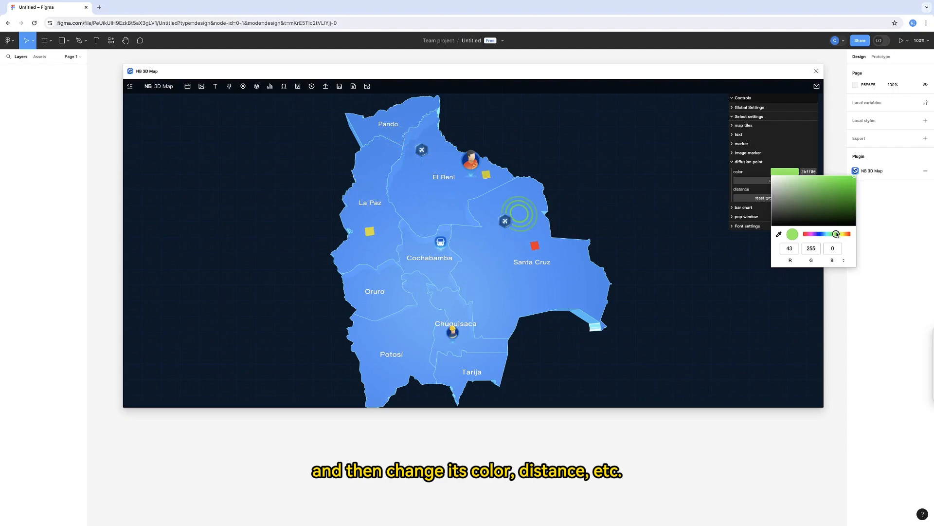
{"action": "left_click", "coordinate": [637, 196]}
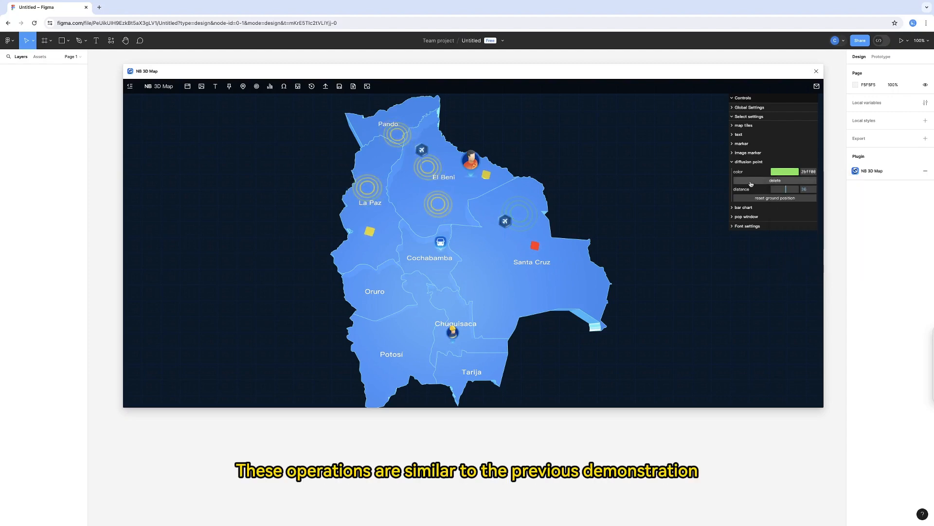
Try a larger distance for the Santa Cruz diffusion point, and reset it to its ground position.
{"action": "left_click_drag", "start_coordinate": [599, 203], "coordinate": [586, 176]}
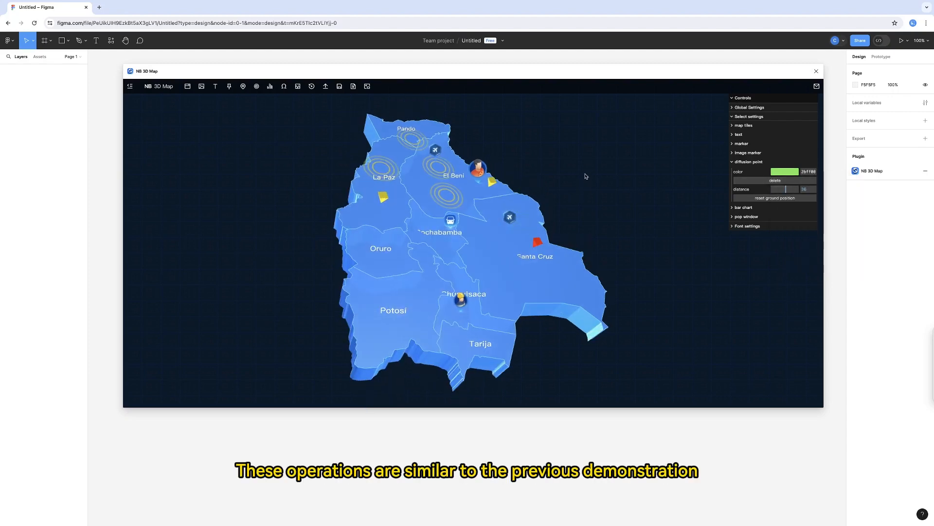
{"action": "left_click_drag", "start_coordinate": [787, 189], "coordinate": [790, 189]}
{"action": "left_click", "coordinate": [784, 199]}
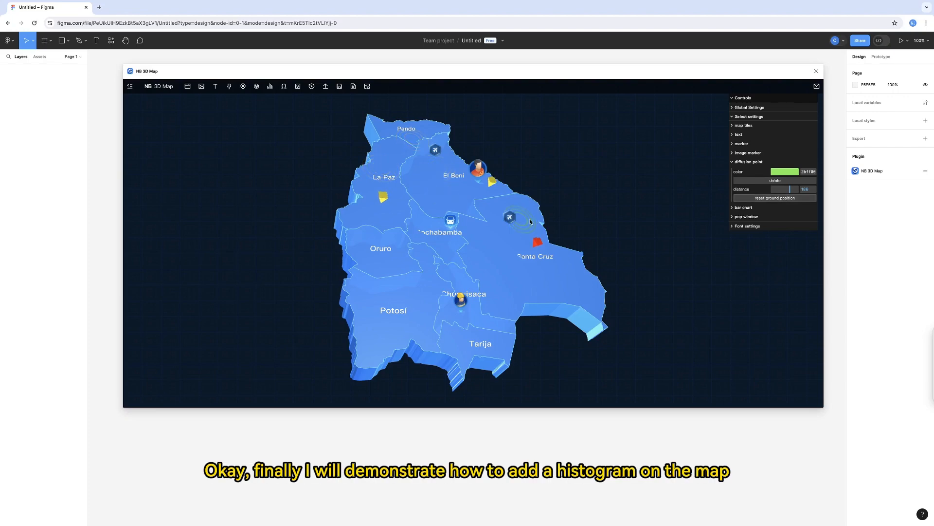
{"action": "left_click_drag", "start_coordinate": [599, 215], "coordinate": [568, 226]}
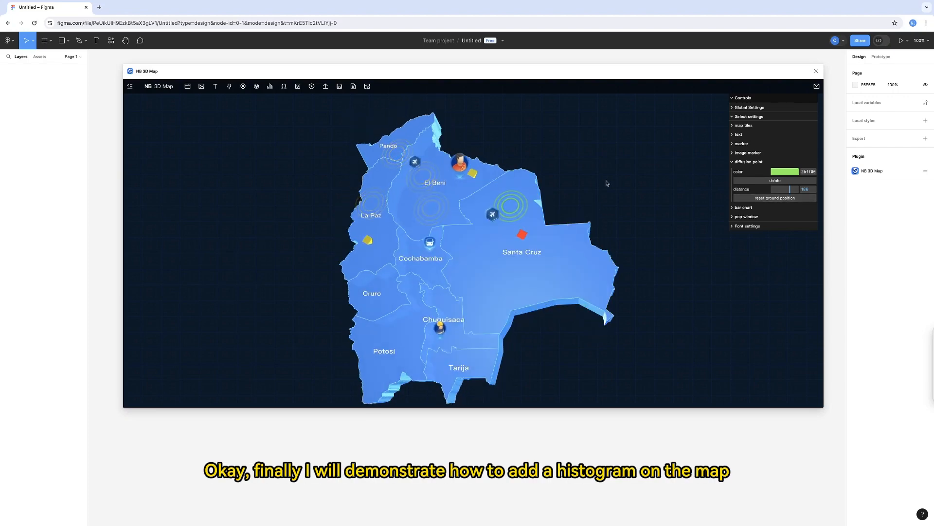
Add five bar chart pillars, two in Potosí and one each in Tarija, Chuquisaca and Oruro, with Tarija's value set to 20, and save them.
{"action": "left_click", "coordinate": [270, 86]}
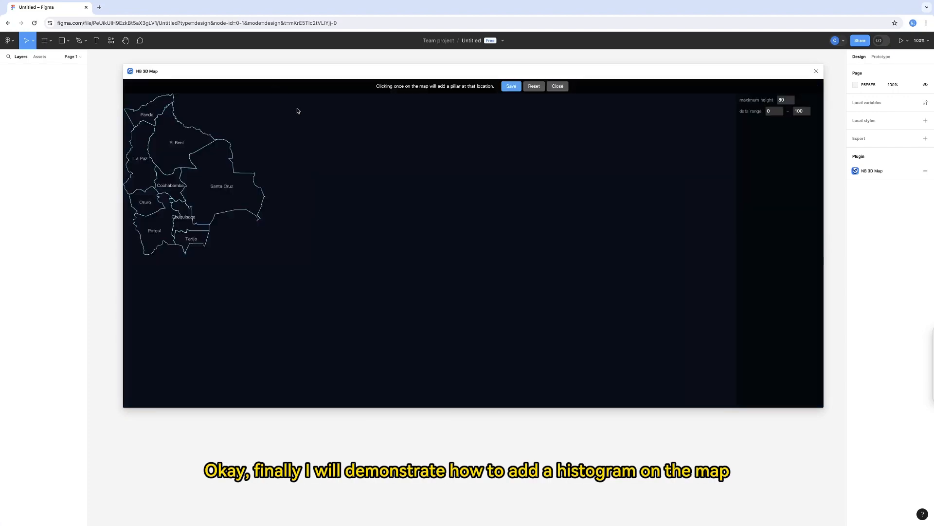
{"action": "left_click", "coordinate": [165, 227]}
{"action": "left_click", "coordinate": [183, 239]}
{"action": "left_click", "coordinate": [187, 224]}
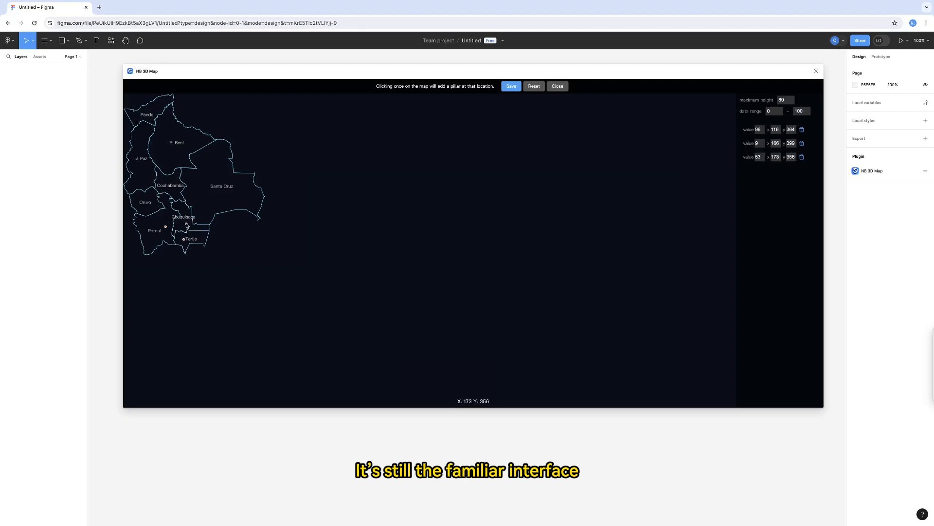
{"action": "left_click", "coordinate": [152, 223]}
{"action": "left_click", "coordinate": [147, 204]}
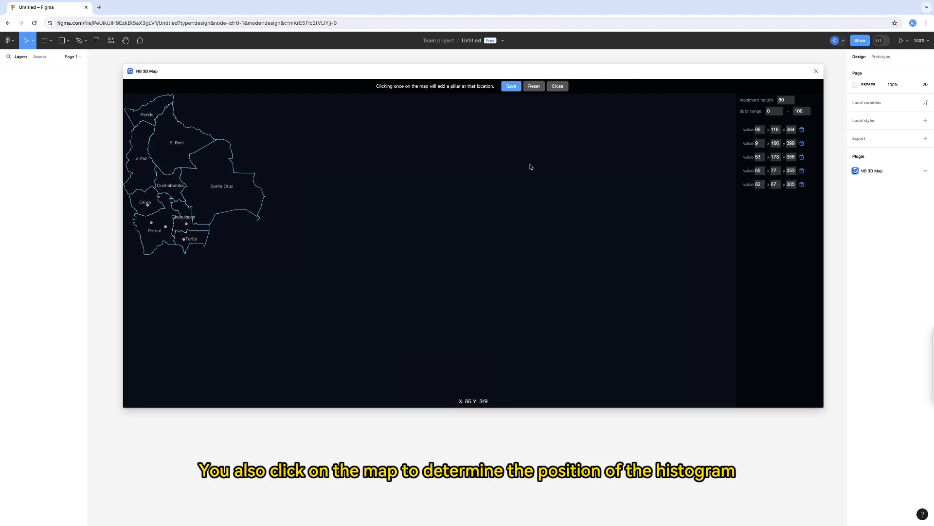
{"action": "double_click", "coordinate": [758, 143]}
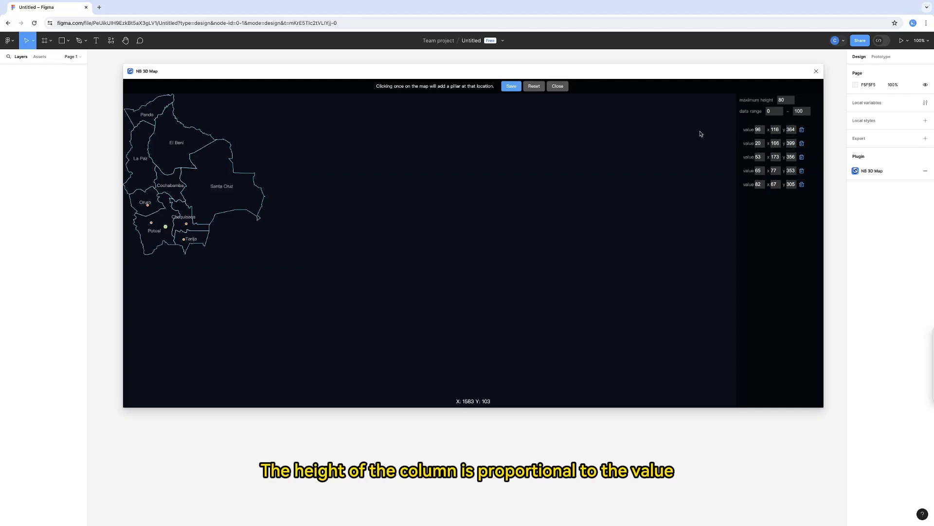
{"action": "left_click", "coordinate": [511, 86]}
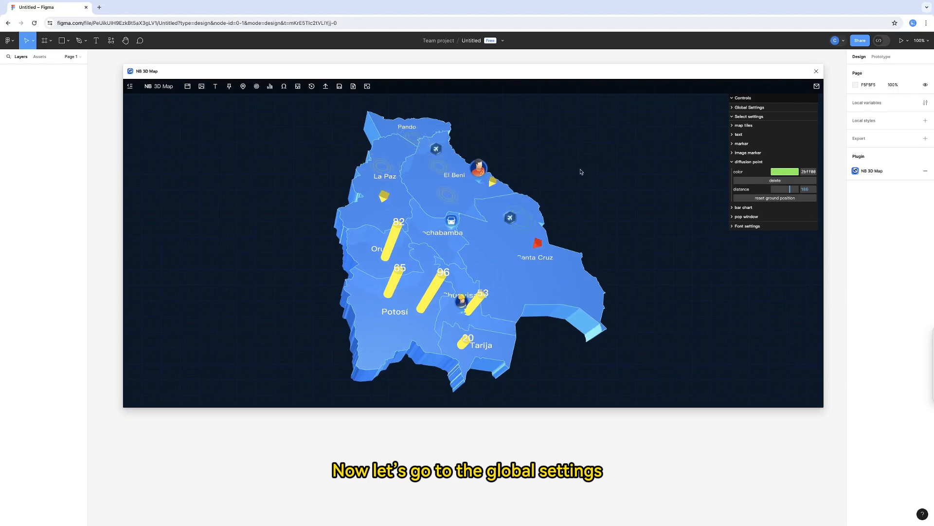
Set the global bar chart height to about 10.7, maximum height to about 91.7 and segments to about 40, trying the minimum of 3 segments first.
{"action": "left_click", "coordinate": [749, 162]}
{"action": "left_click", "coordinate": [733, 116]}
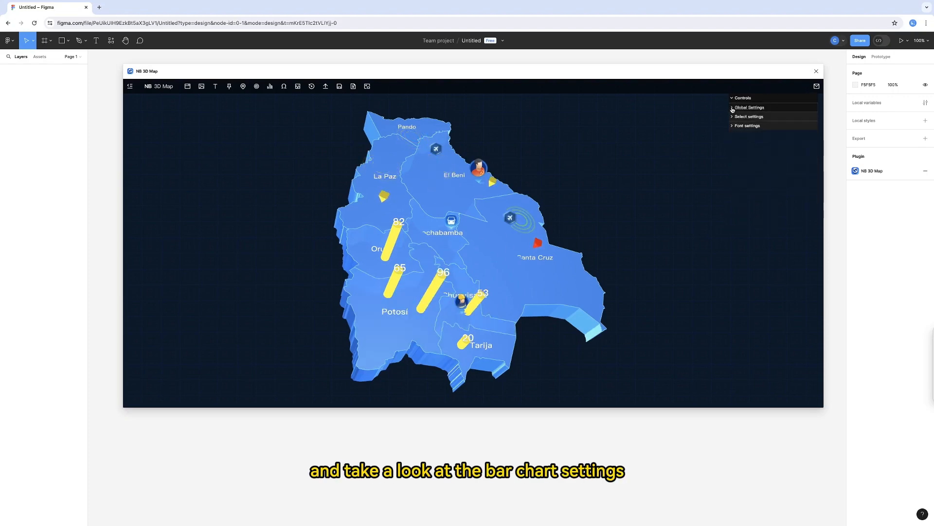
{"action": "left_click", "coordinate": [733, 108]}
{"action": "left_click", "coordinate": [745, 162]}
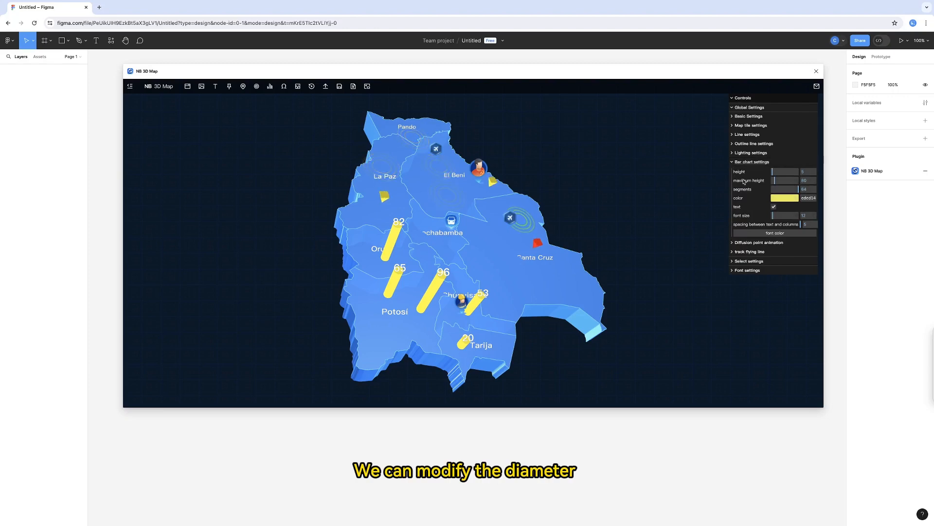
{"action": "mouse_move", "coordinate": [774, 171]}
{"action": "left_mouse_down"}
{"action": "mouse_move", "coordinate": [785, 172]}
{"action": "mouse_move", "coordinate": [773, 172]}
{"action": "left_mouse_up"}
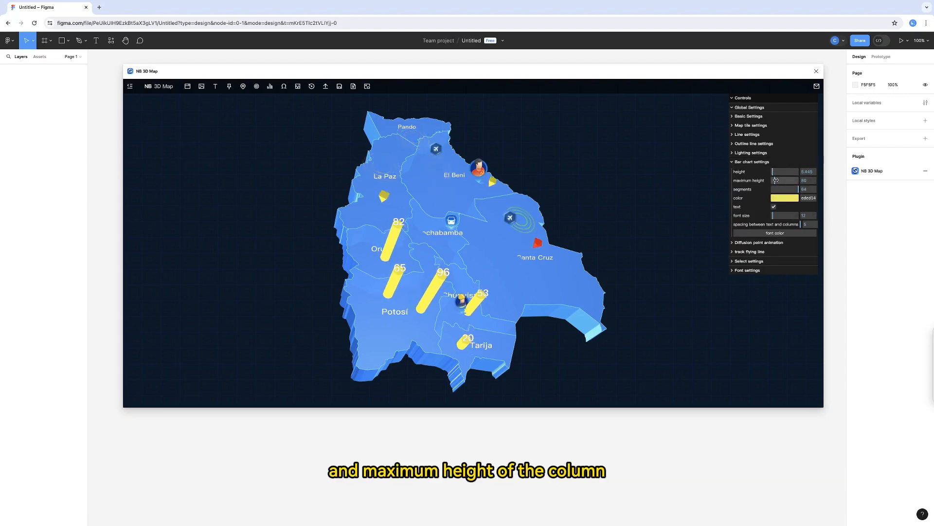
{"action": "left_click", "coordinate": [776, 180]}
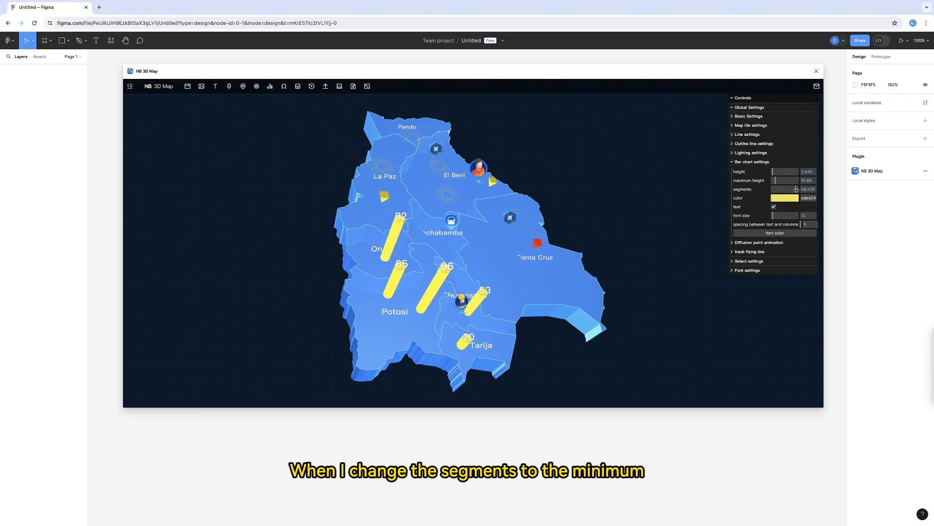
{"action": "left_click_drag", "start_coordinate": [791, 189], "coordinate": [774, 172]}
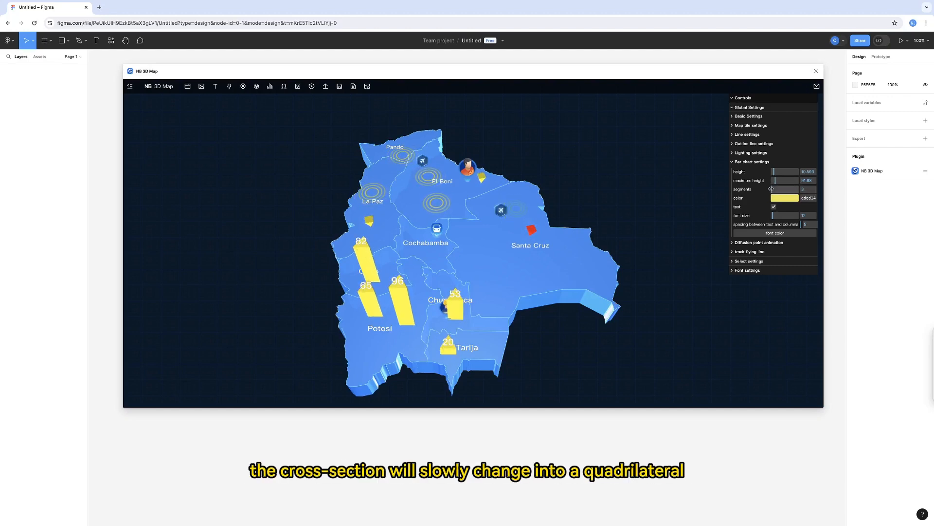
{"action": "left_click_drag", "start_coordinate": [772, 189], "coordinate": [783, 189]}
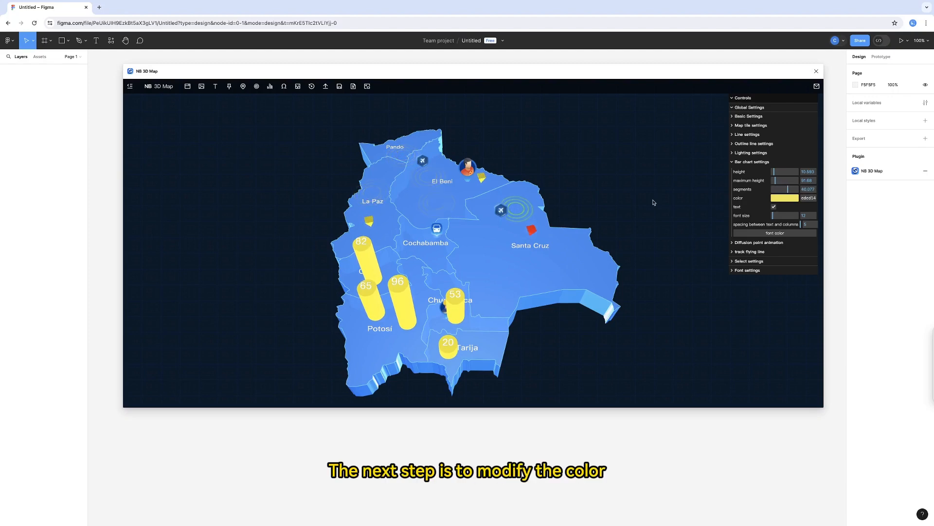
Set the global bar chart color to yellow (RGB 233, 237, 18).
{"action": "left_click", "coordinate": [774, 198]}
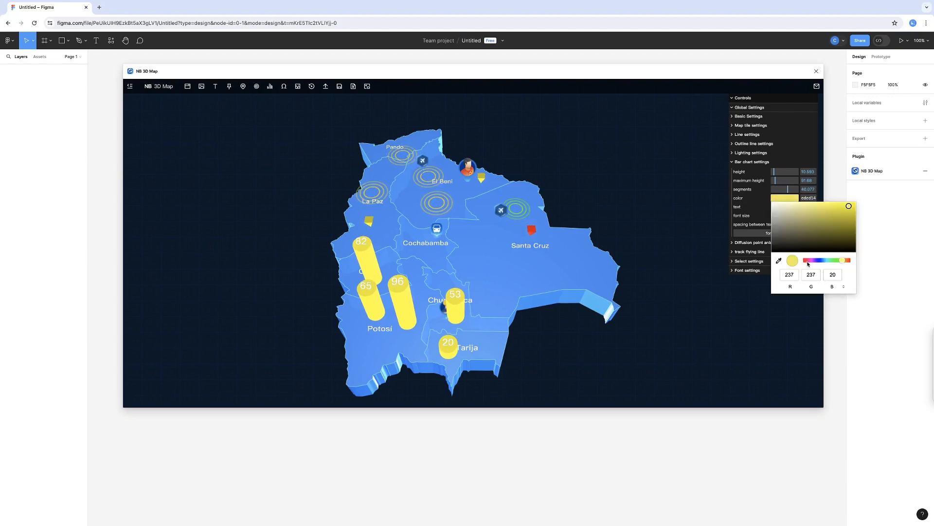
{"action": "left_click_drag", "start_coordinate": [806, 261], "coordinate": [845, 261]}
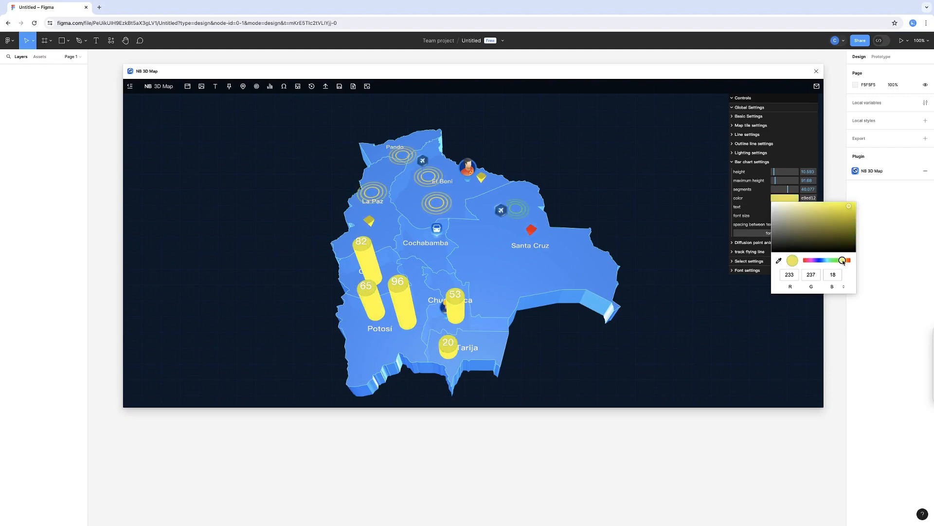
{"action": "left_click", "coordinate": [633, 200]}
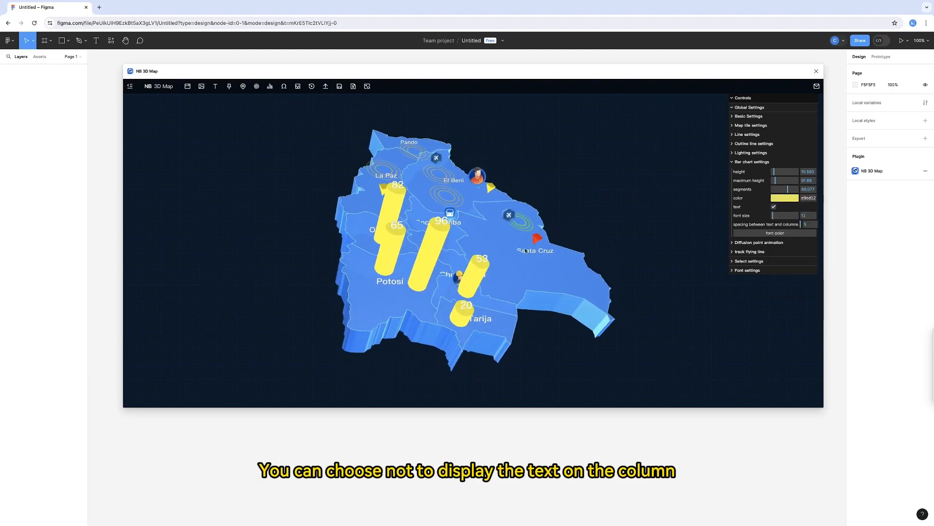
Toggle the column text off and on, and style it with font size about 12.6, spacing 15 and a black font color.
{"action": "left_click", "coordinate": [774, 207]}
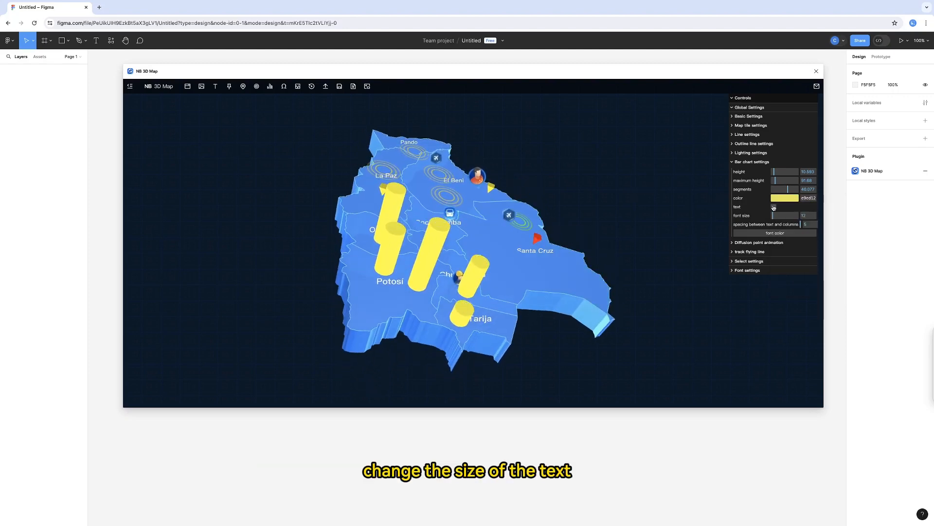
{"action": "left_click_drag", "start_coordinate": [777, 217], "coordinate": [800, 224]}
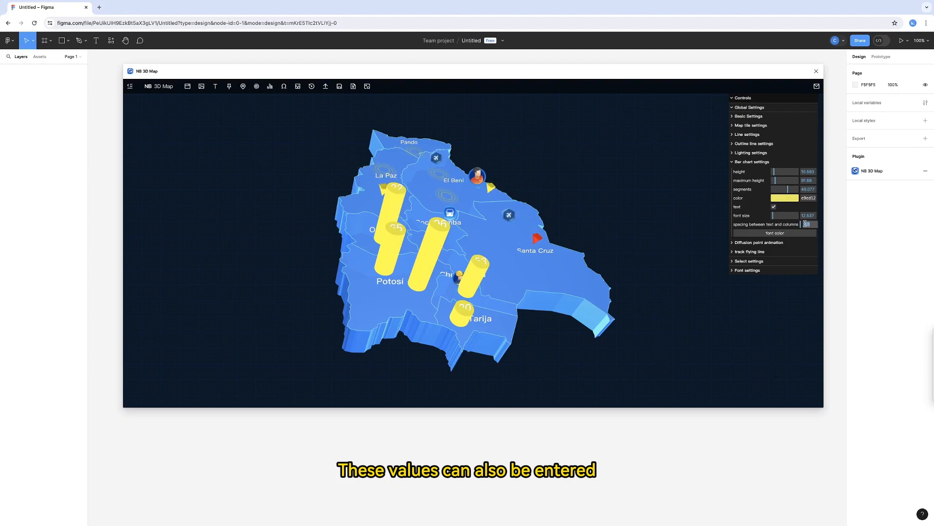
{"action": "type", "text": "5"}
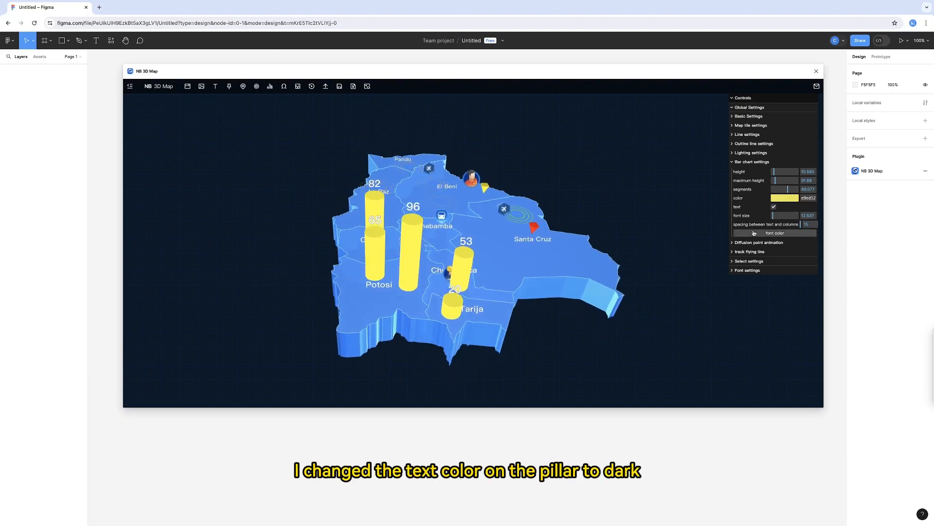
{"action": "left_click", "coordinate": [775, 233]}
{"action": "left_click", "coordinate": [460, 212]}
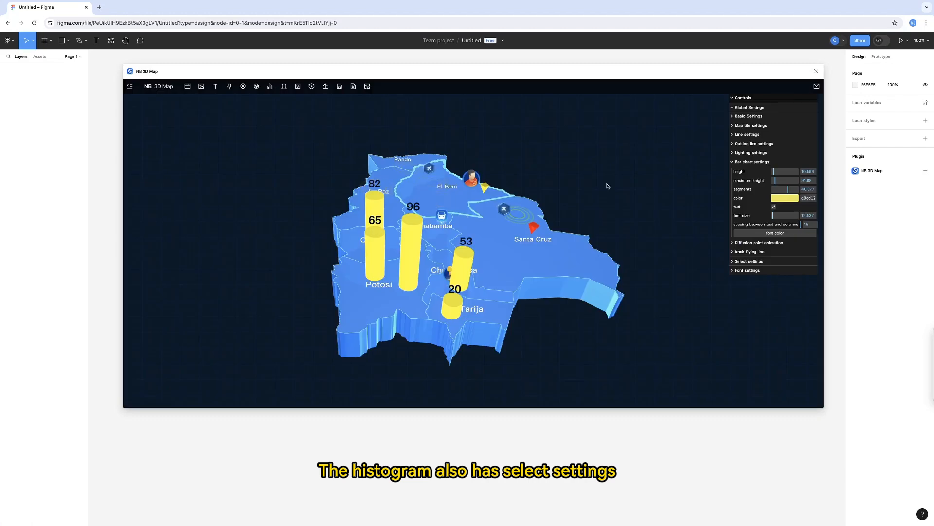
Recolor only the column with value 53 near Chuquisaca to dark brown in the bar chart selection settings.
{"action": "left_click", "coordinate": [732, 162]}
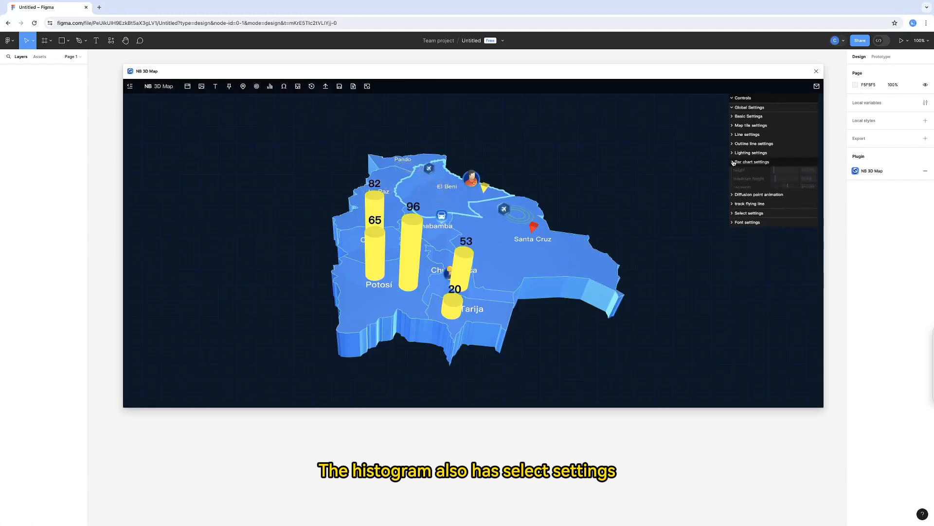
{"action": "left_click", "coordinate": [733, 108]}
{"action": "left_click", "coordinate": [731, 117]}
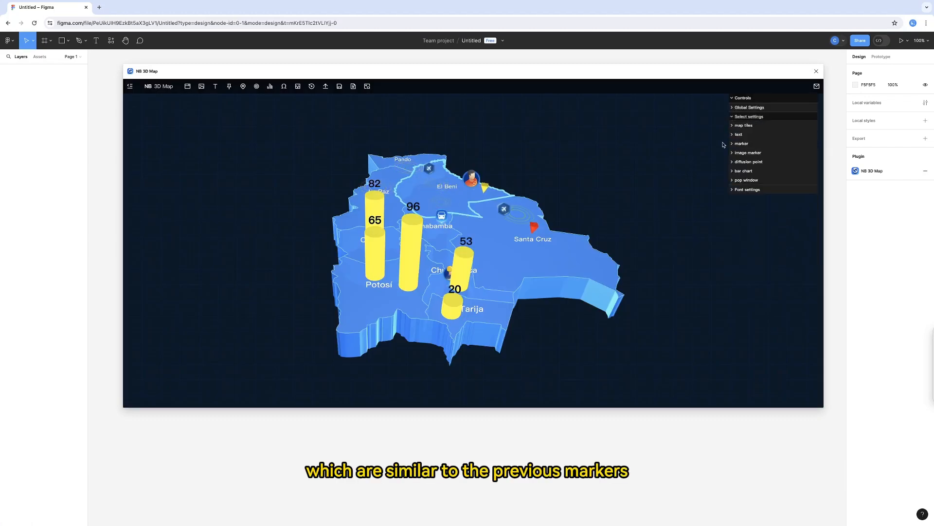
{"action": "left_click", "coordinate": [733, 170]}
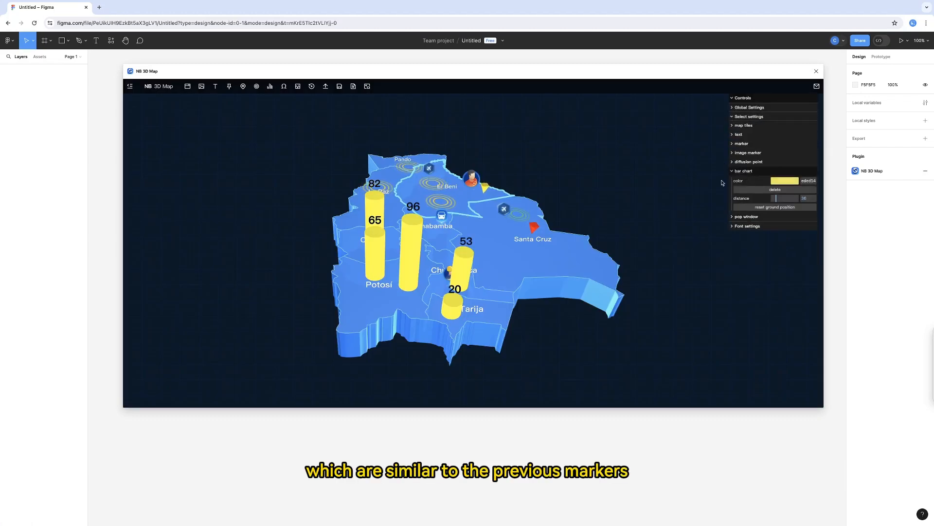
{"action": "left_click", "coordinate": [464, 259]}
{"action": "left_click", "coordinate": [780, 183]}
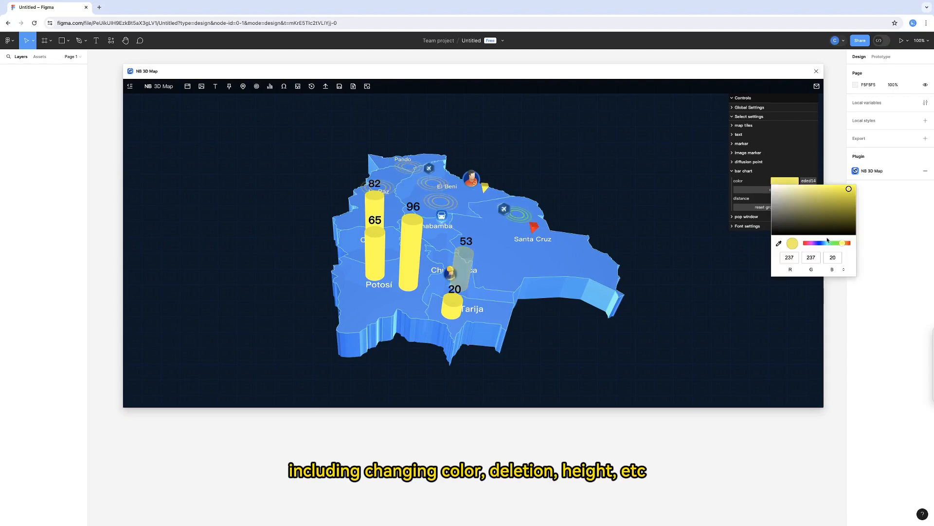
{"action": "left_click", "coordinate": [848, 244]}
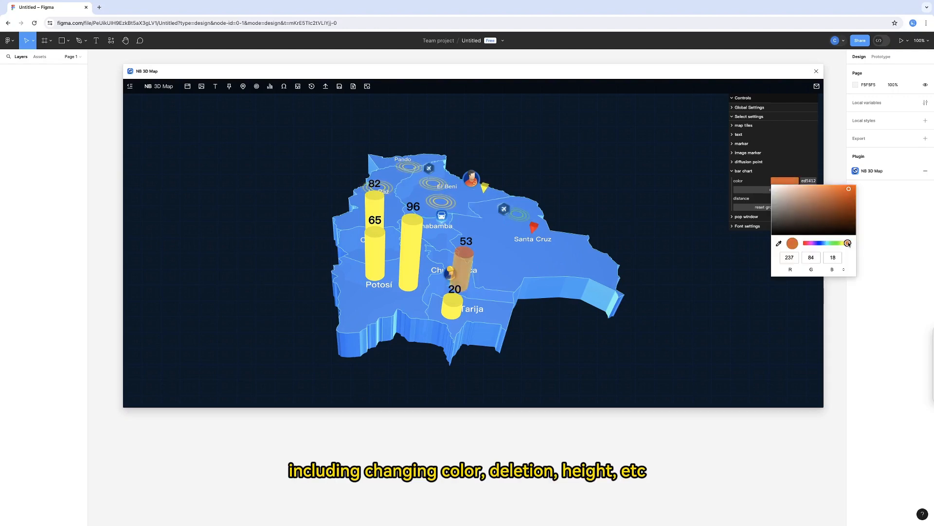
{"action": "left_click", "coordinate": [854, 208]}
{"action": "left_click", "coordinate": [712, 259]}
Try a larger distance for the column with value 96, and reset it to its ground position.
{"action": "left_click", "coordinate": [412, 253]}
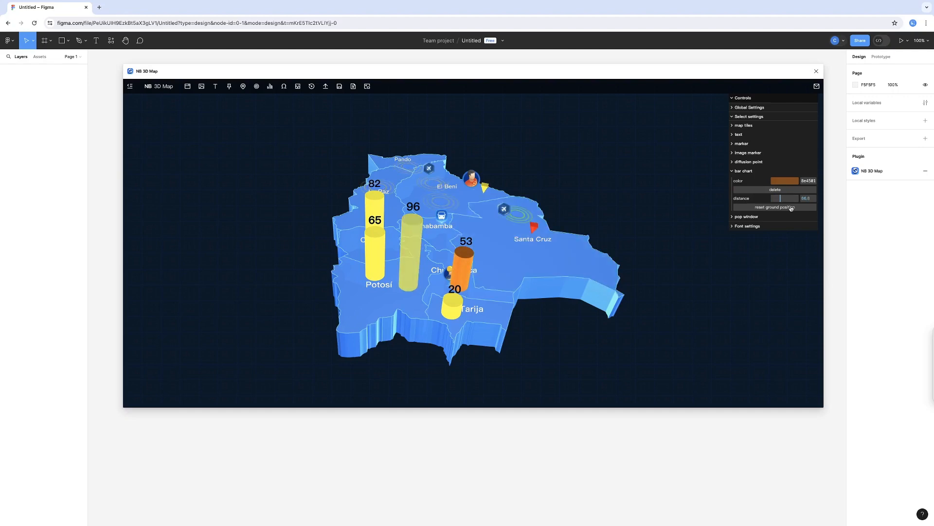
{"action": "left_click_drag", "start_coordinate": [778, 198], "coordinate": [786, 199]}
{"action": "left_click", "coordinate": [777, 208]}
{"action": "left_click", "coordinate": [407, 245]}
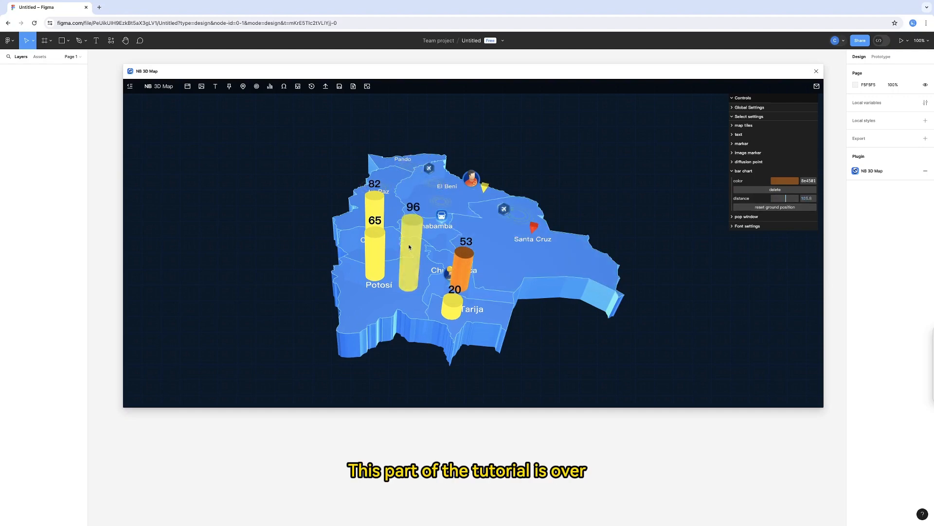
{"action": "left_click_drag", "start_coordinate": [558, 186], "coordinate": [565, 202]}
Reduce the height value in the global bar chart settings to about 8 to make the columns thinner.
{"action": "left_click", "coordinate": [734, 117]}
{"action": "left_click", "coordinate": [734, 108]}
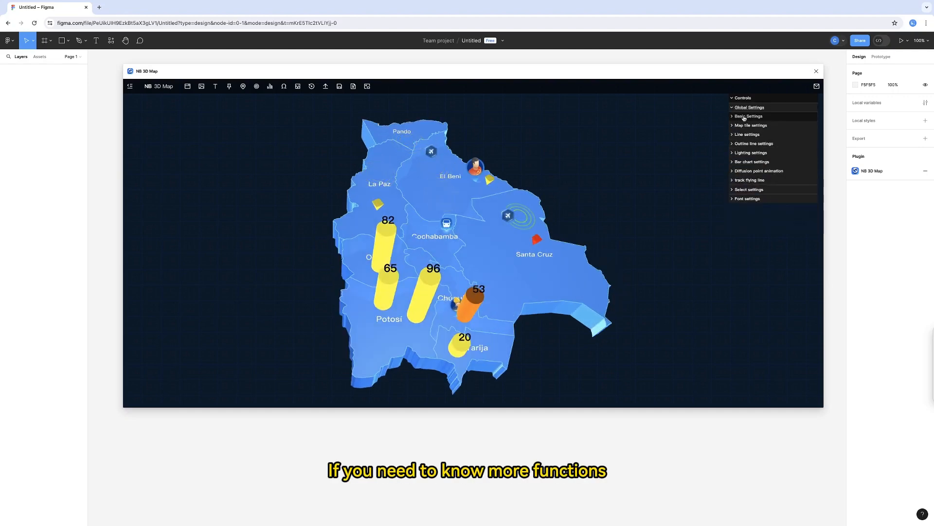
{"action": "left_click", "coordinate": [745, 162]}
{"action": "mouse_move", "coordinate": [603, 198]}
{"action": "left_mouse_down"}
{"action": "mouse_move", "coordinate": [600, 189]}
{"action": "mouse_move", "coordinate": [591, 193]}
{"action": "left_mouse_up"}
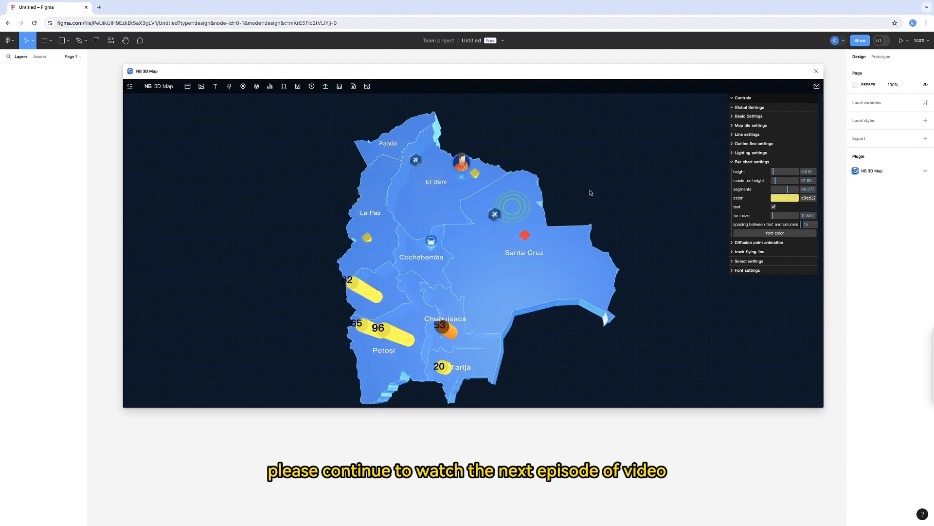